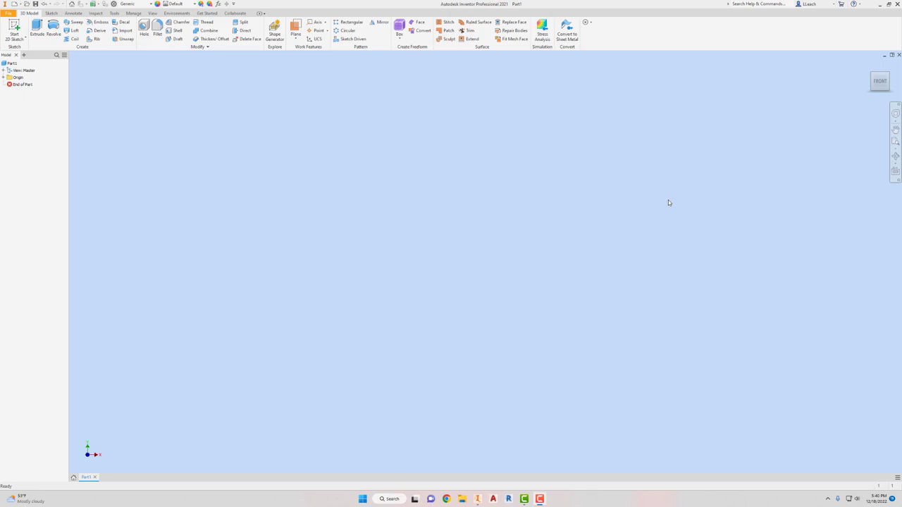
Start a new 2D sketch on the XY plane
click(21, 40)
click(30, 51)
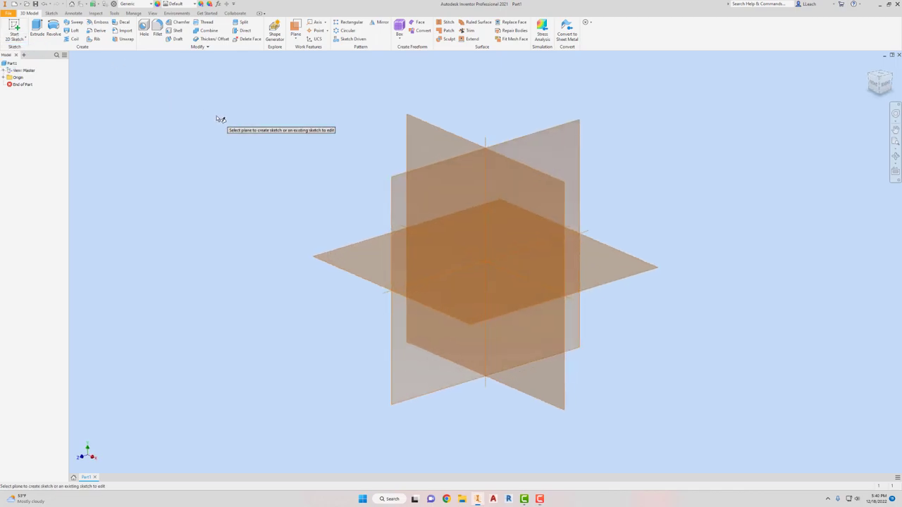
click(446, 133)
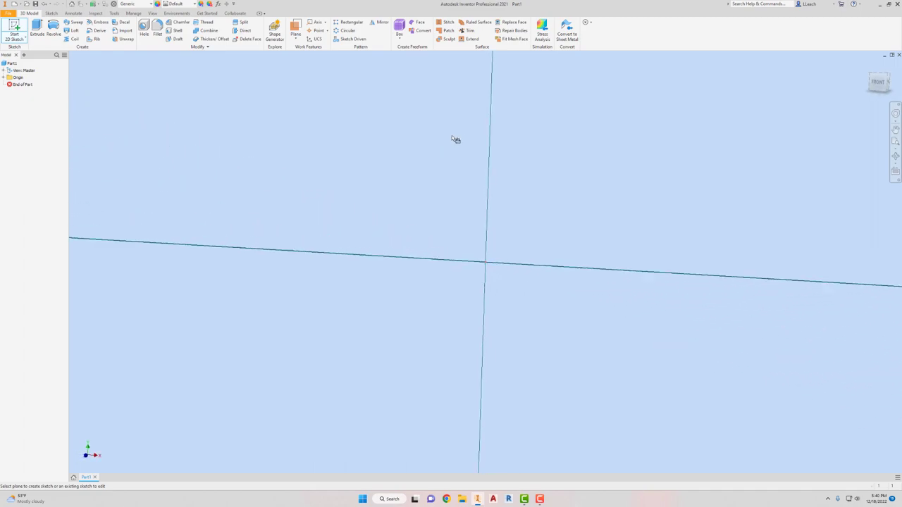
Draw a centre-point rectangle at the origin, 2.750 in wide by 1.562 in tall
click(90, 39)
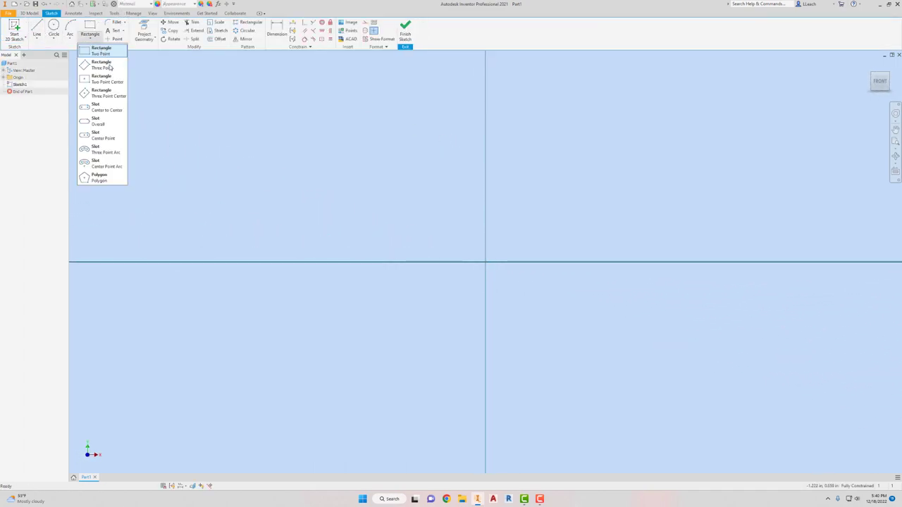
click(113, 82)
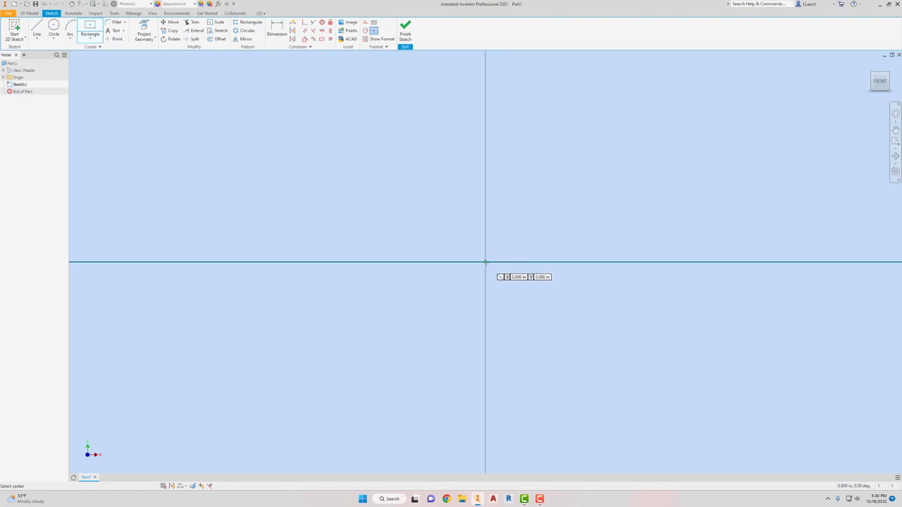
click(485, 262)
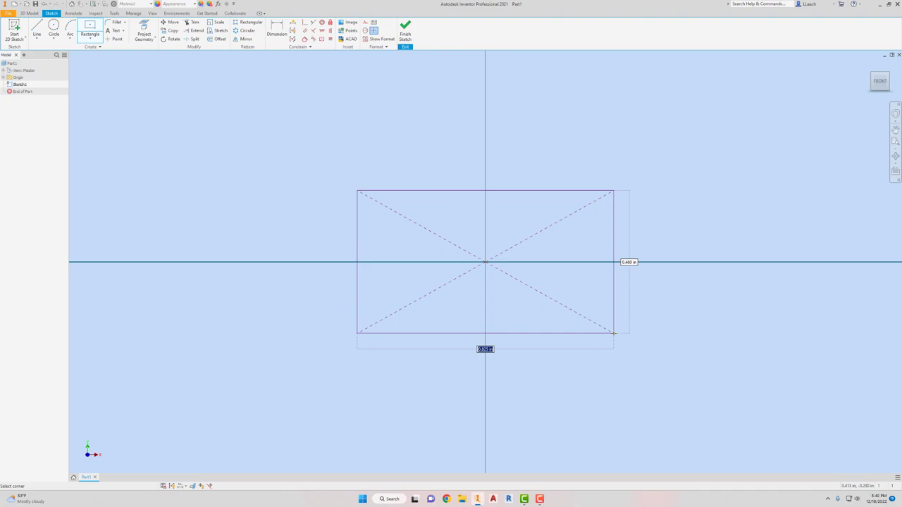
text(15)
key(Tab)
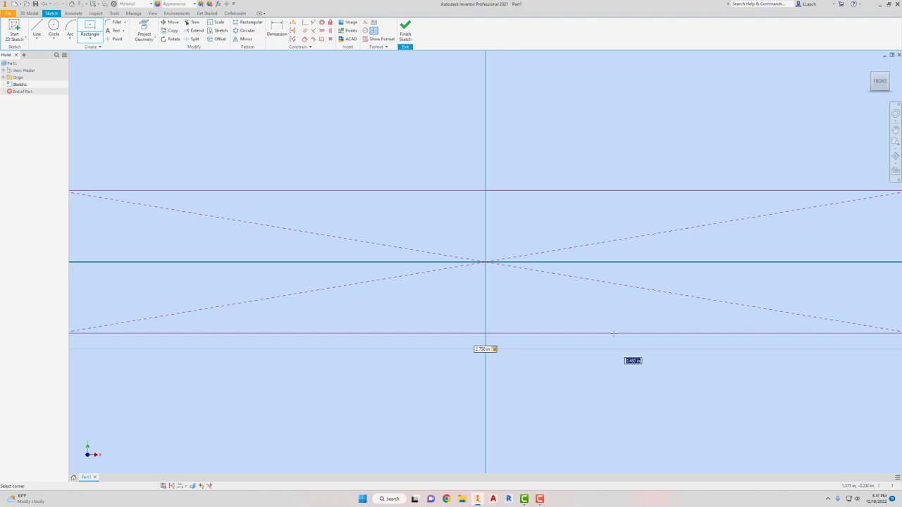
text(1.62)
key(Tab)
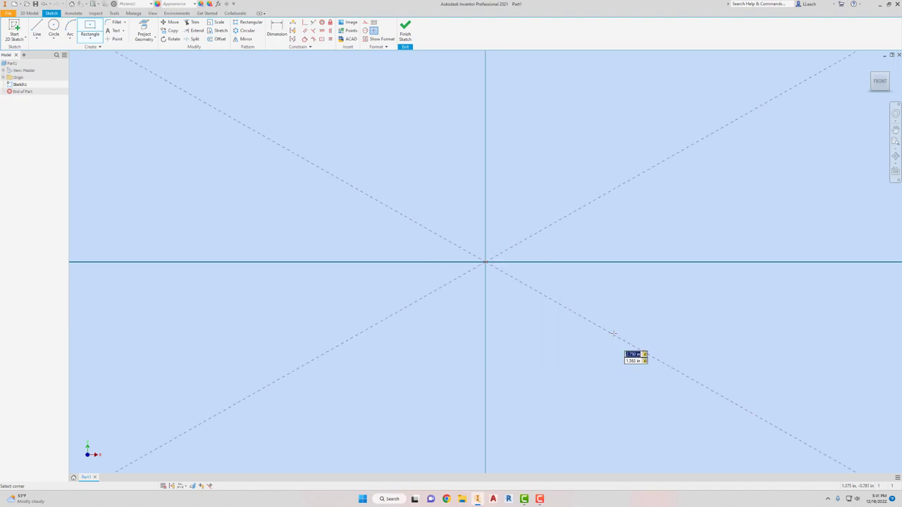
key(Return)
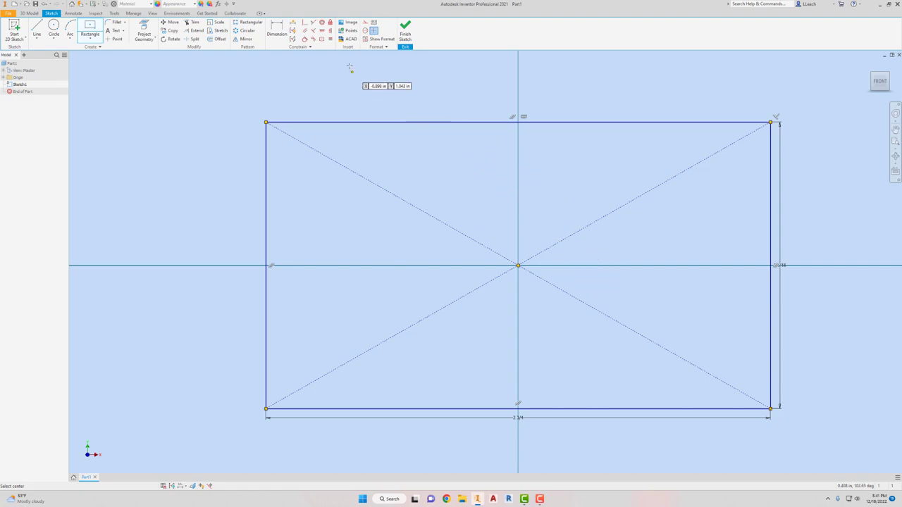
Finish the sketch and extrude the rectangle 1/8 in in the flipped direction
click(405, 29)
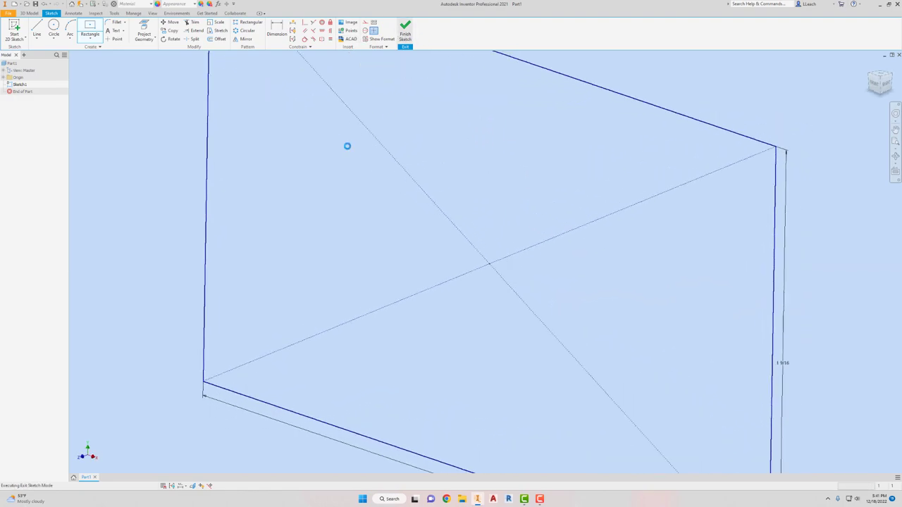
key(e)
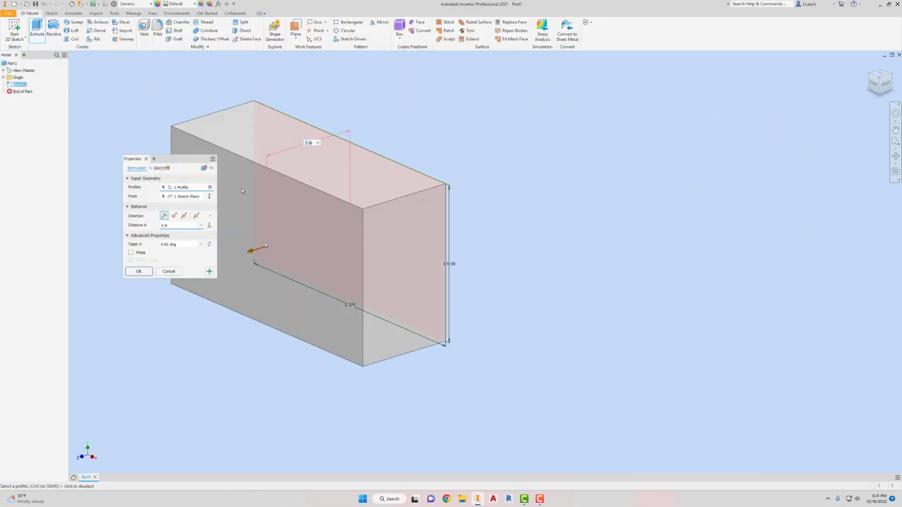
click(174, 216)
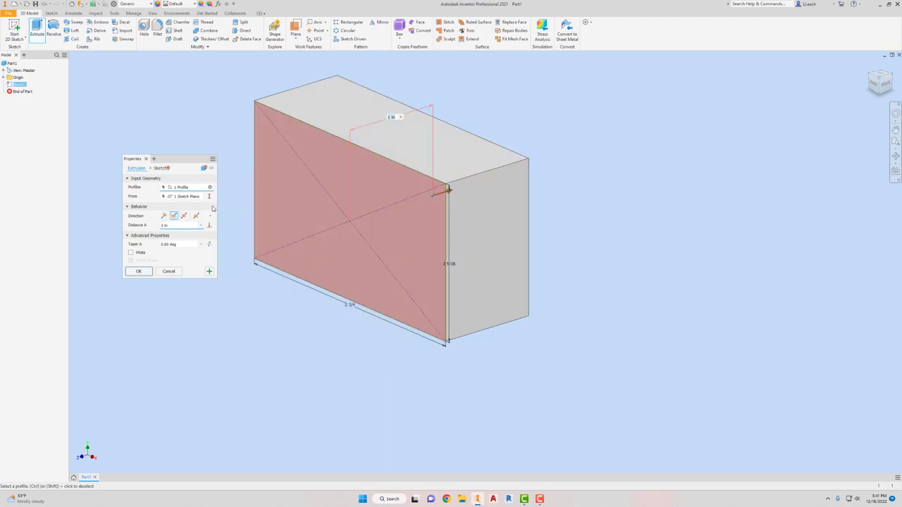
click(183, 224)
text(1/8)
click(139, 271)
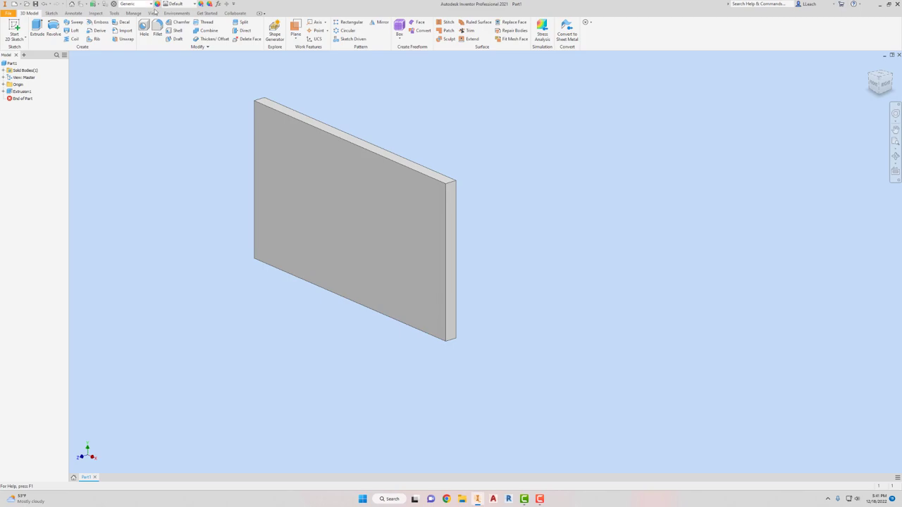
Set the part's material to Mahogany
click(152, 4)
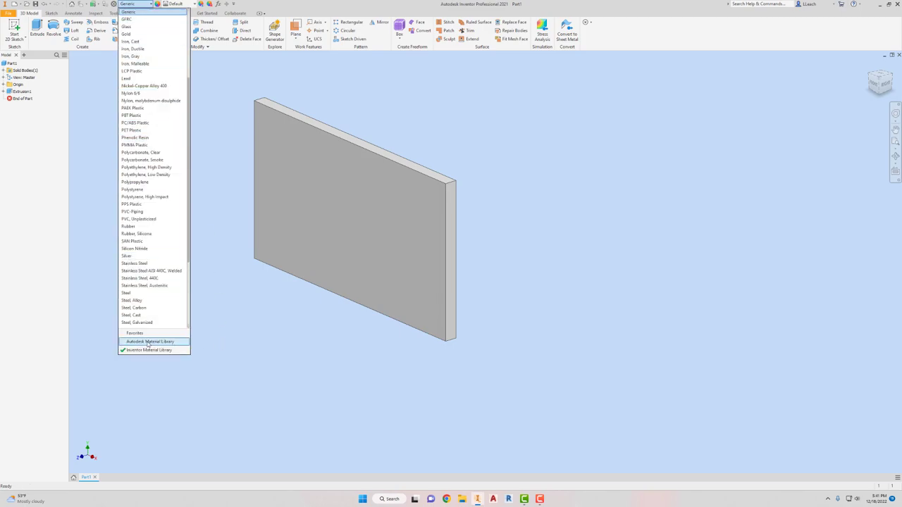
click(170, 195)
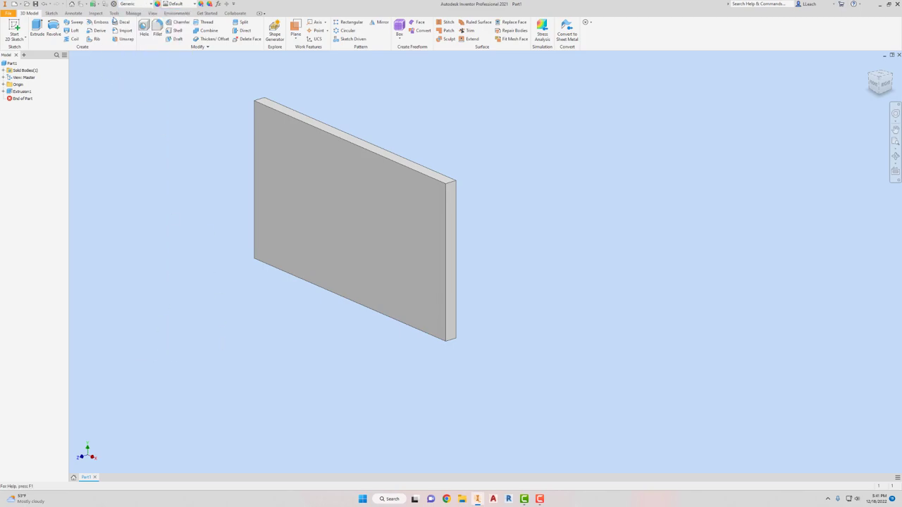
click(151, 4)
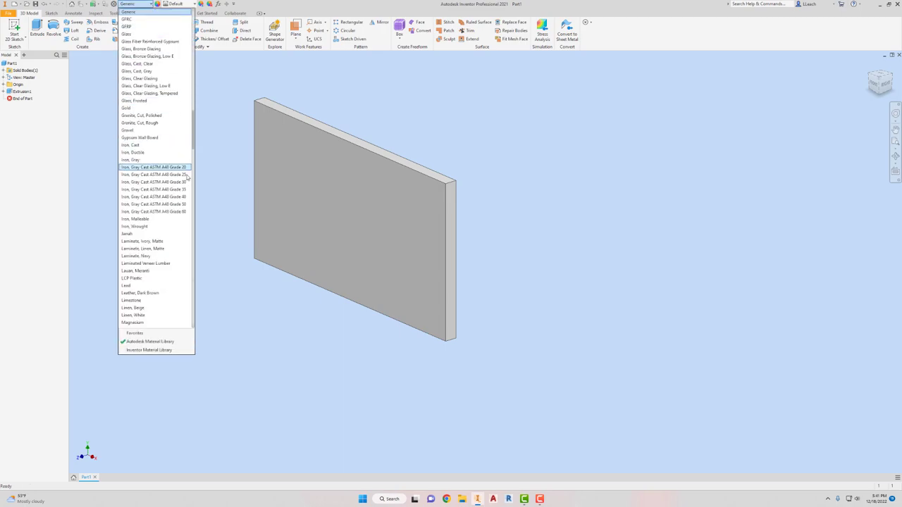
scroll(164, 284, down, 1)
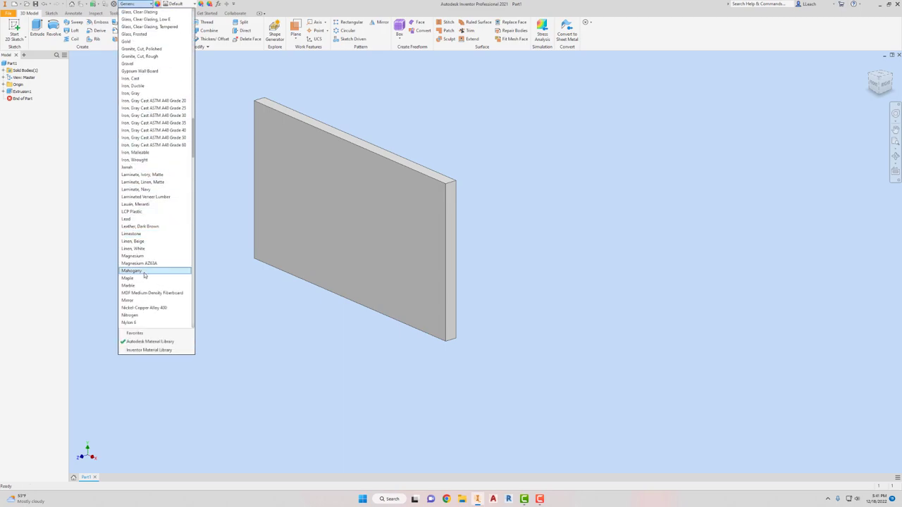
click(148, 272)
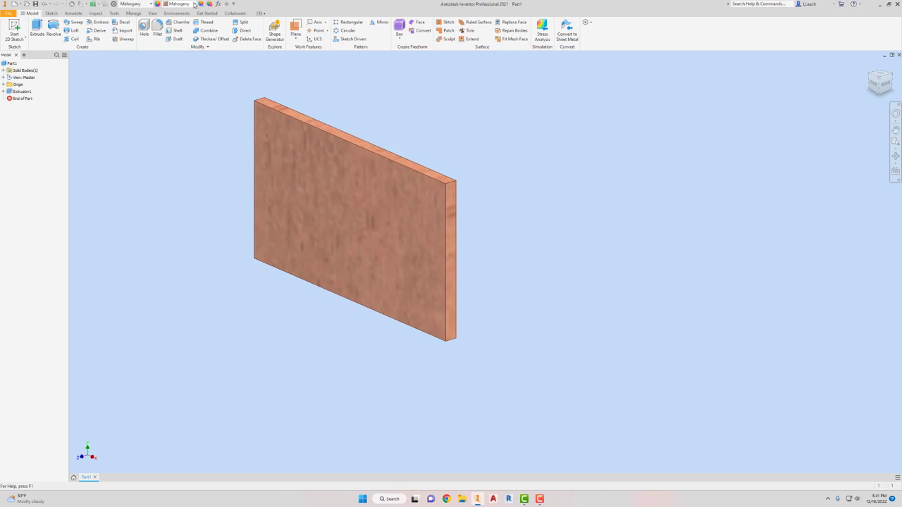
Apply the Mahogany - Solid Stained Dark Medium Gloss appearance from the Autodesk Appearance Library
click(194, 5)
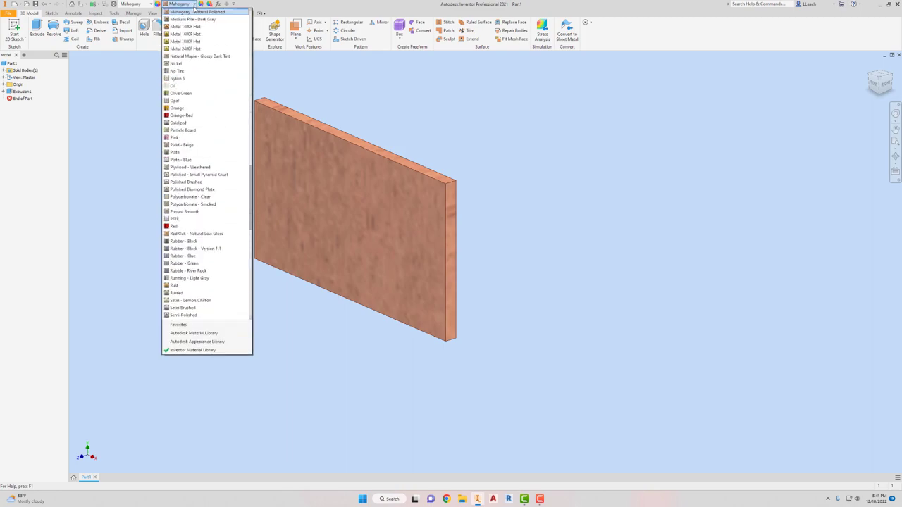
click(203, 343)
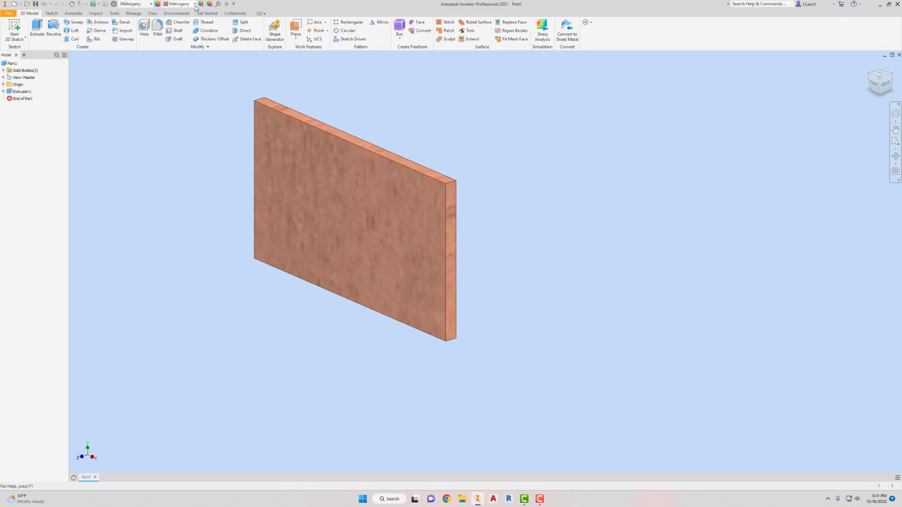
click(196, 4)
scroll(233, 114, up, 3)
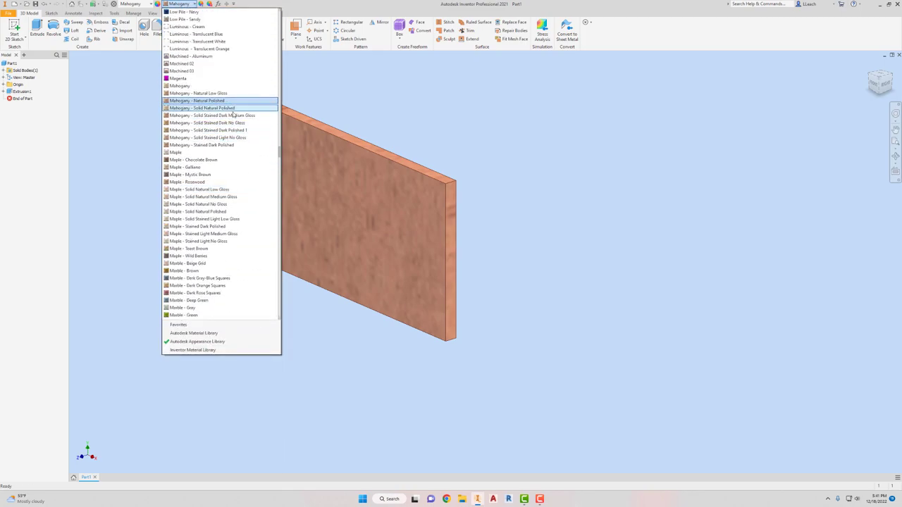
click(233, 116)
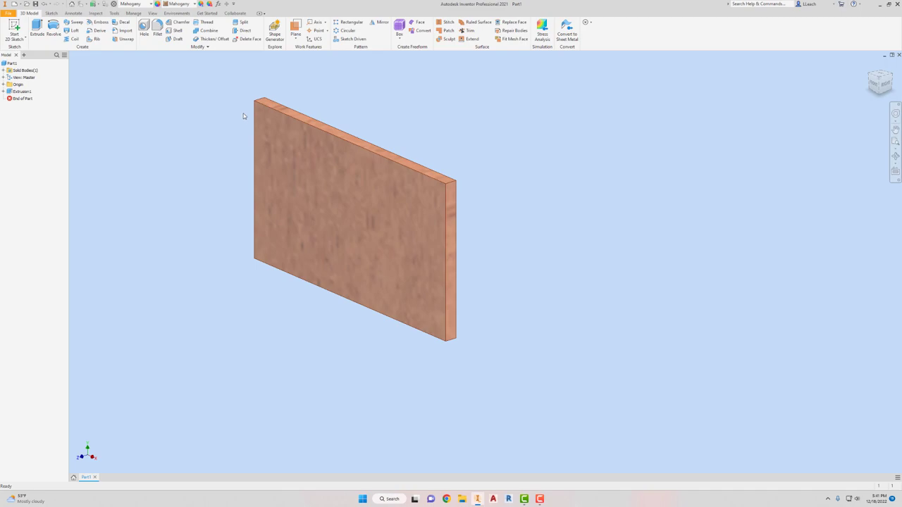
Set the mahogany appearance's texture sample size to 1.00 in by 1.00 in, then close the editors
click(157, 5)
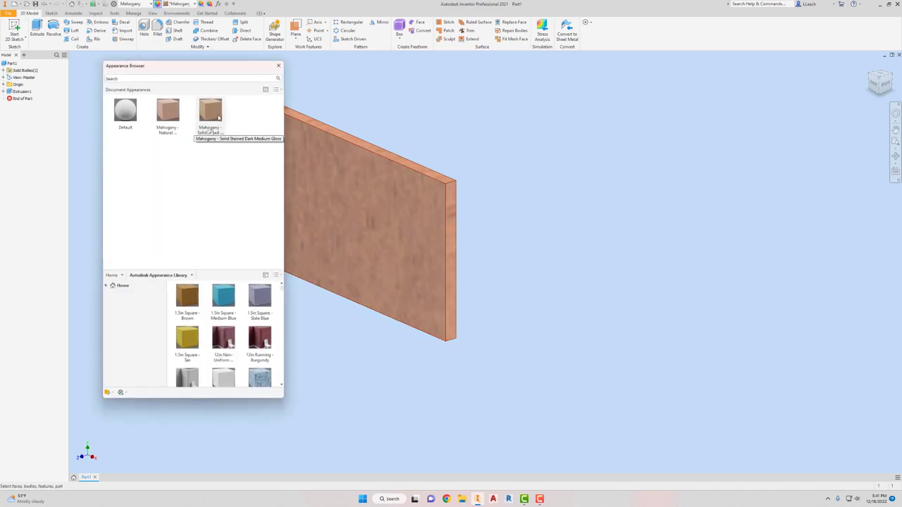
double_click(209, 114)
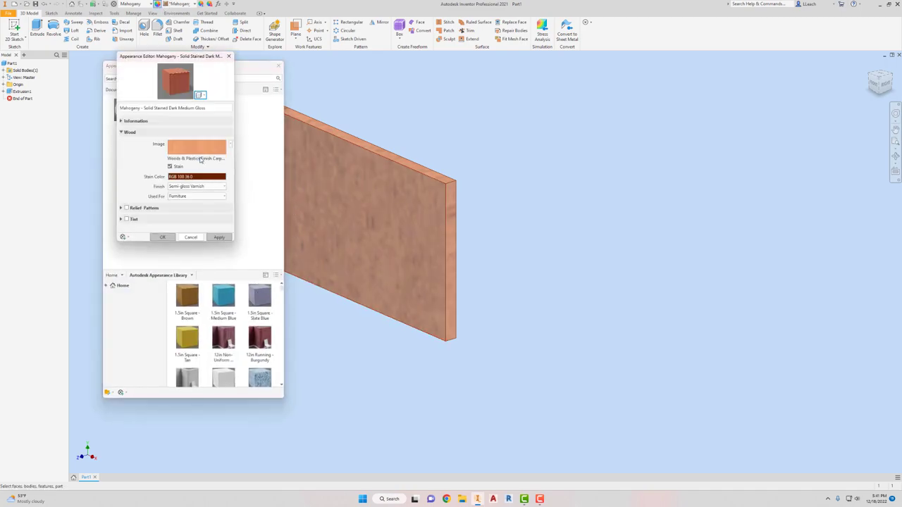
click(200, 150)
click(720, 353)
text(1)
key(Tab)
text(1)
key(Tab)
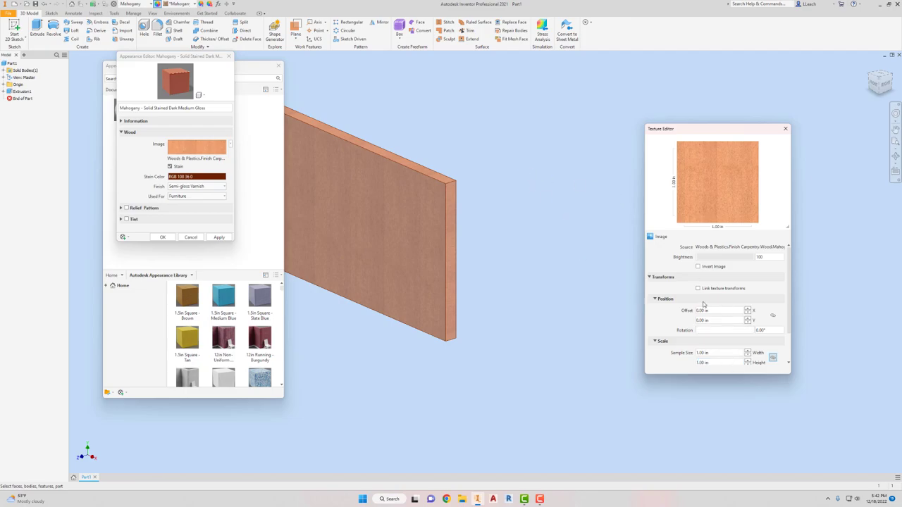
click(785, 128)
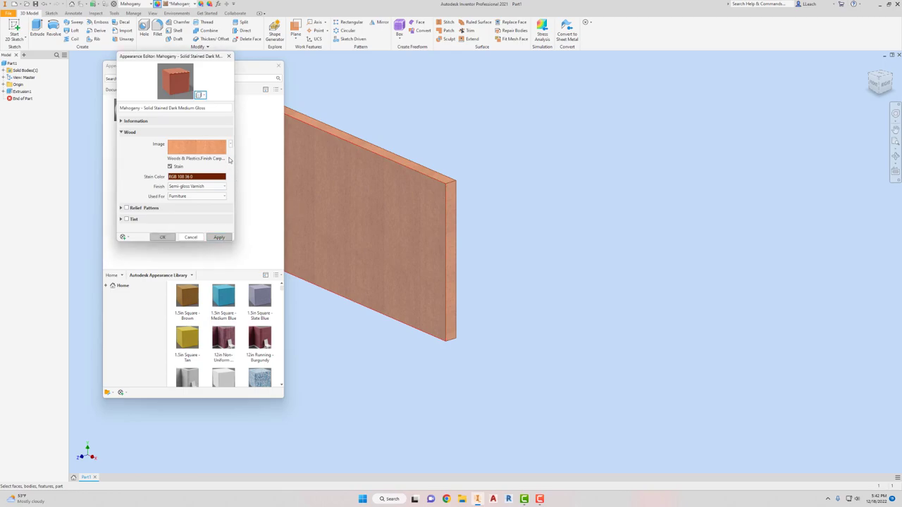
click(228, 56)
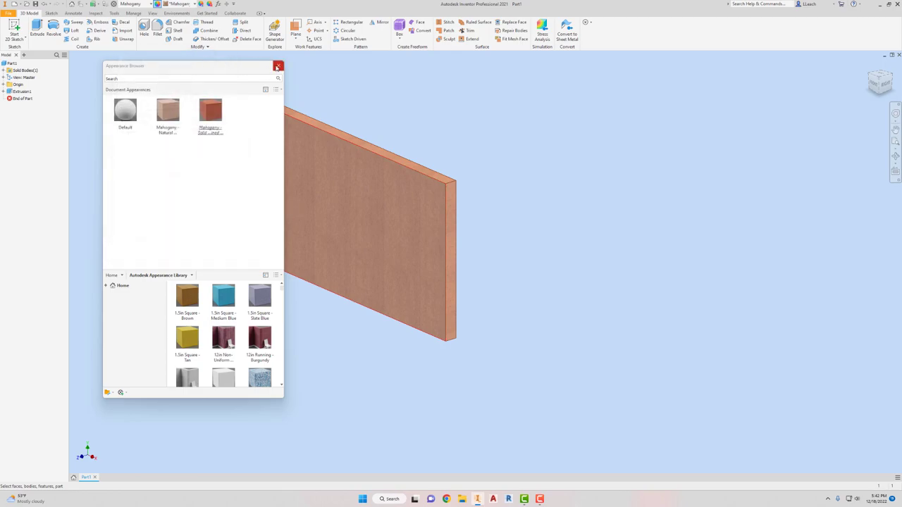
click(279, 66)
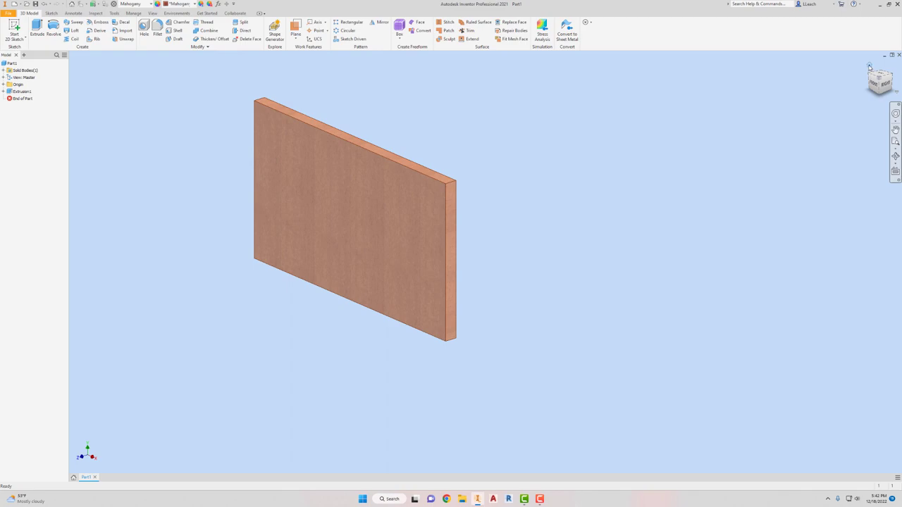
Save the part as PART 37
click(869, 65)
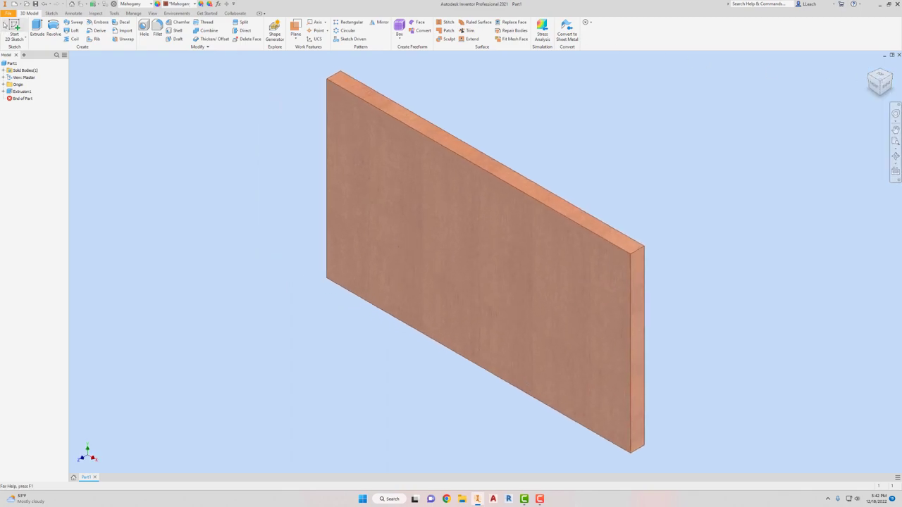
click(6, 14)
click(28, 76)
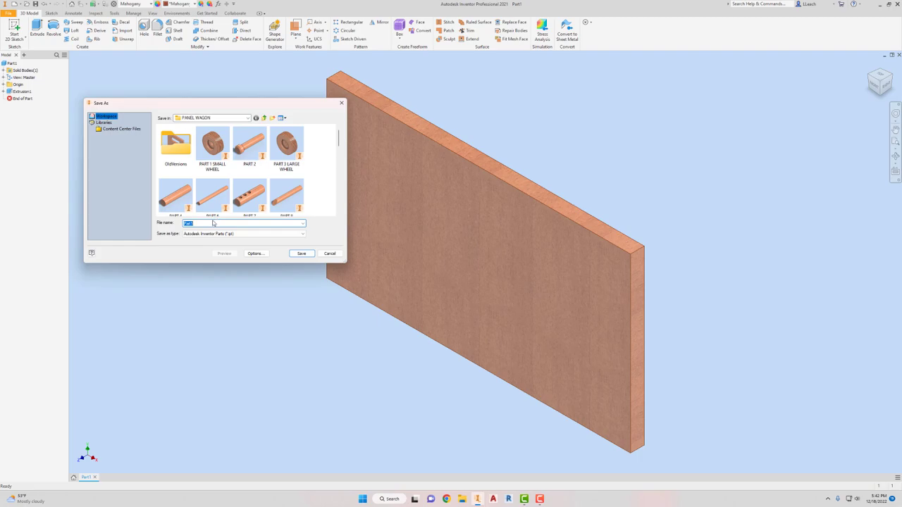
text(PAR)
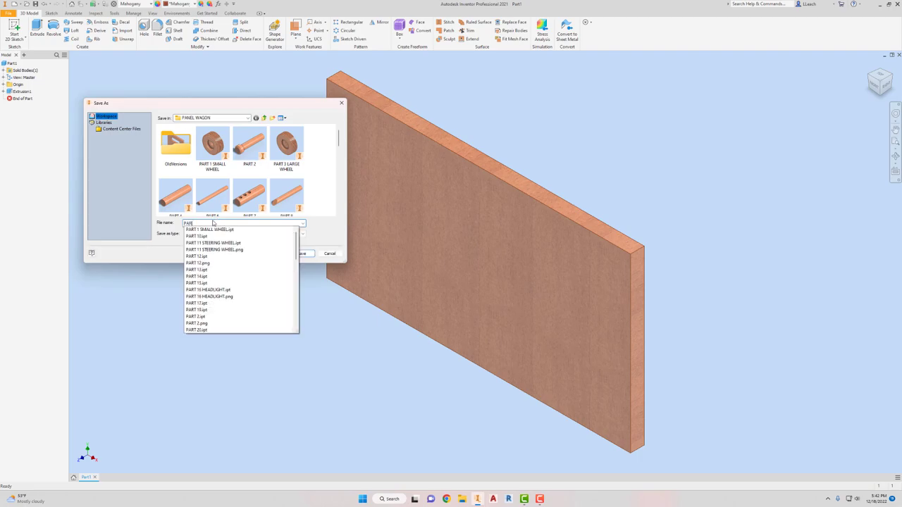
text(T 37)
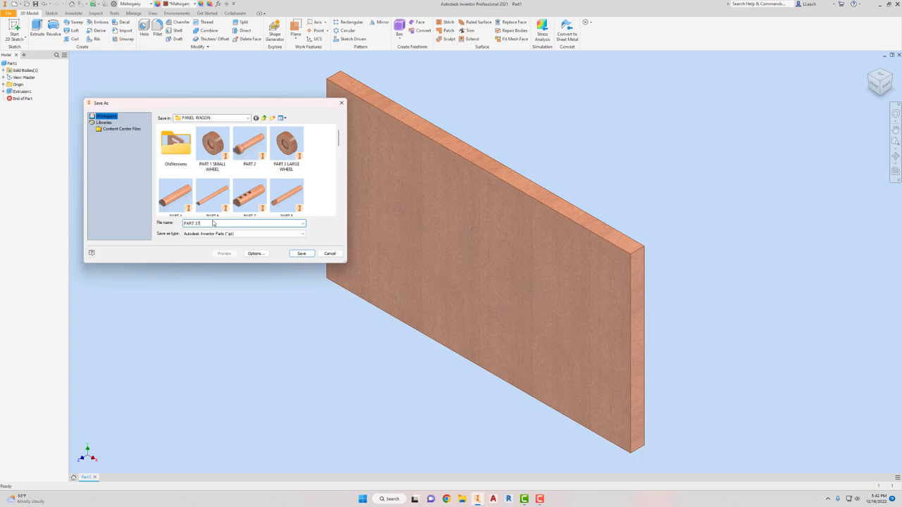
click(301, 254)
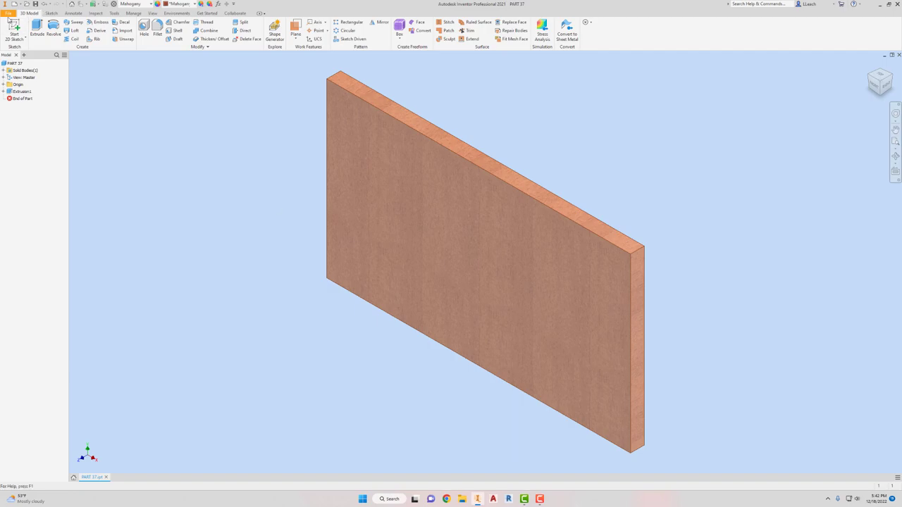
Create a new part from the Standard (in).ipt template
click(10, 13)
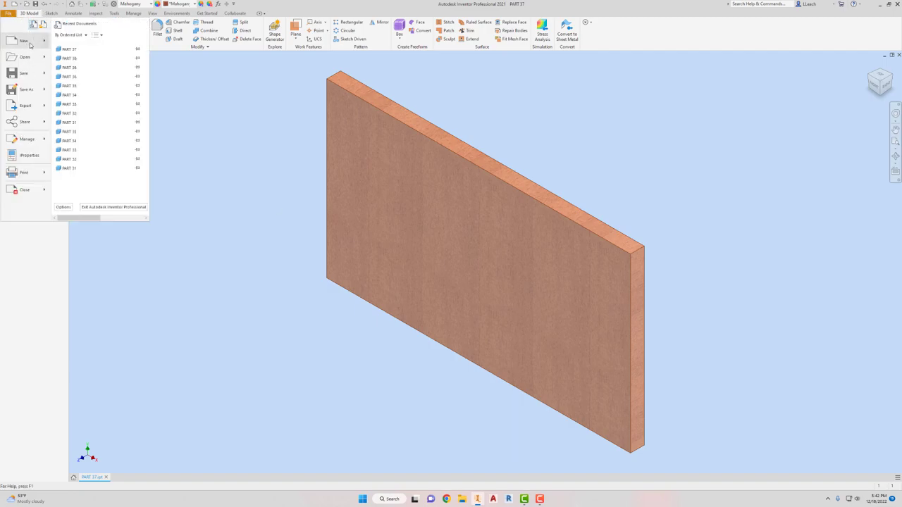
click(30, 46)
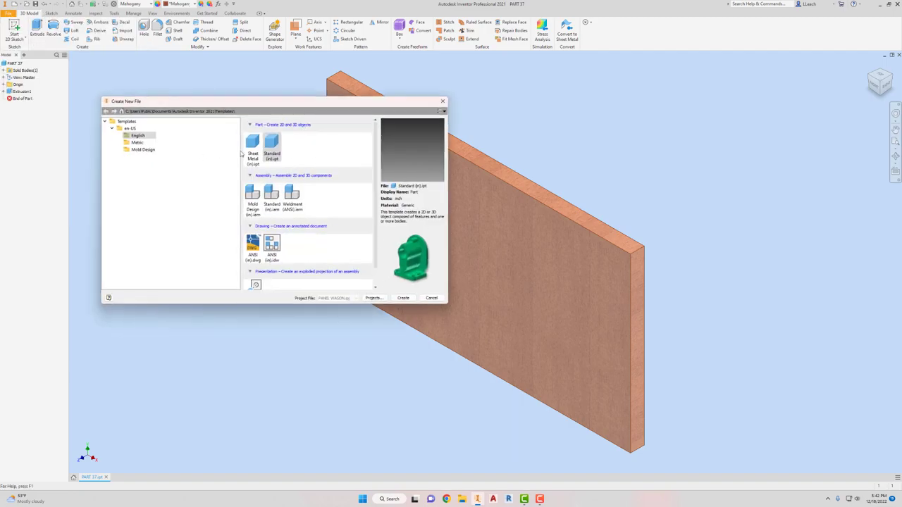
click(402, 297)
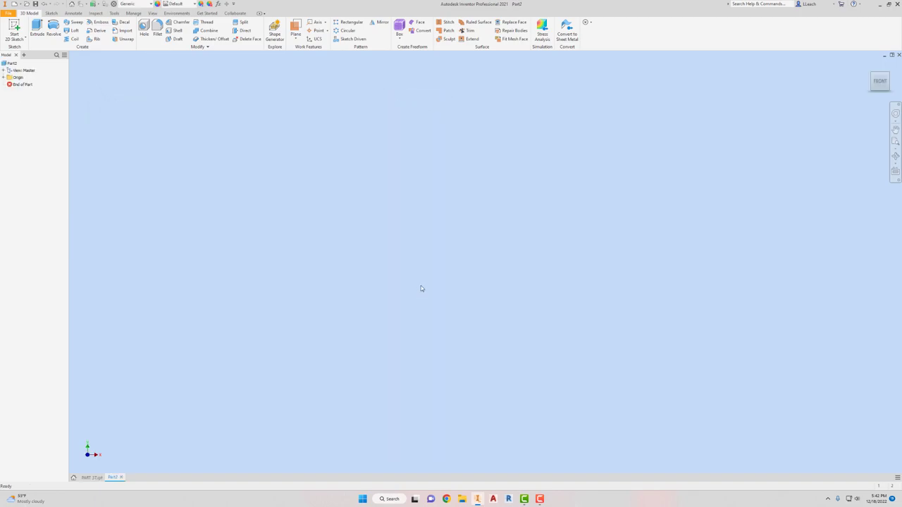
click(26, 41)
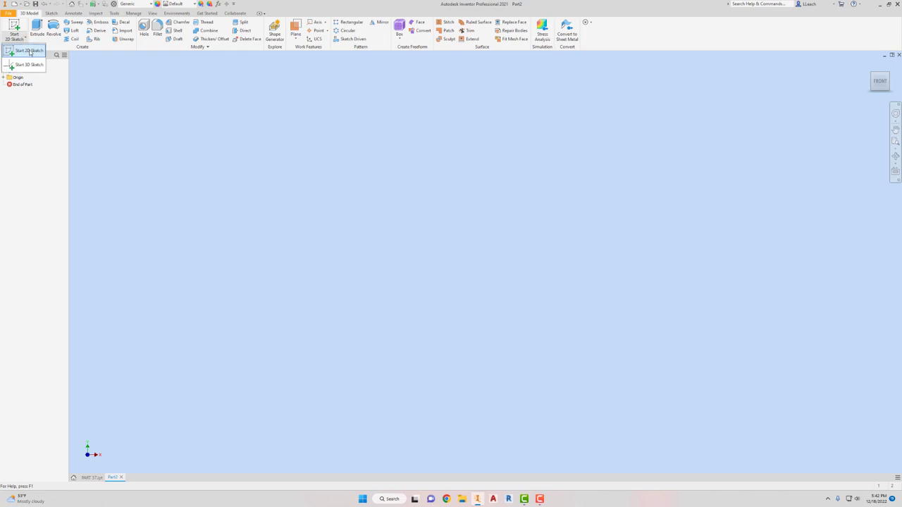
On the XY plane, draw a centre rectangle at the origin, 3 1/8 in by 2 3/16 in
click(30, 51)
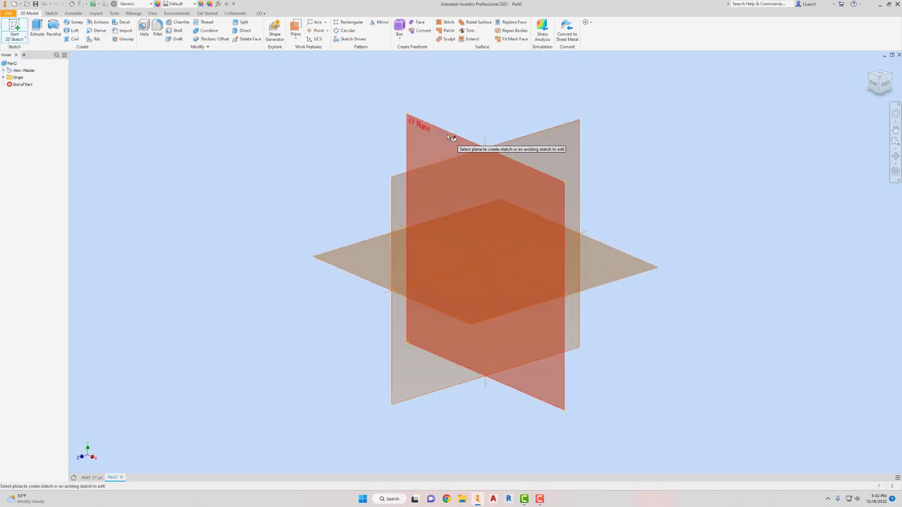
click(451, 137)
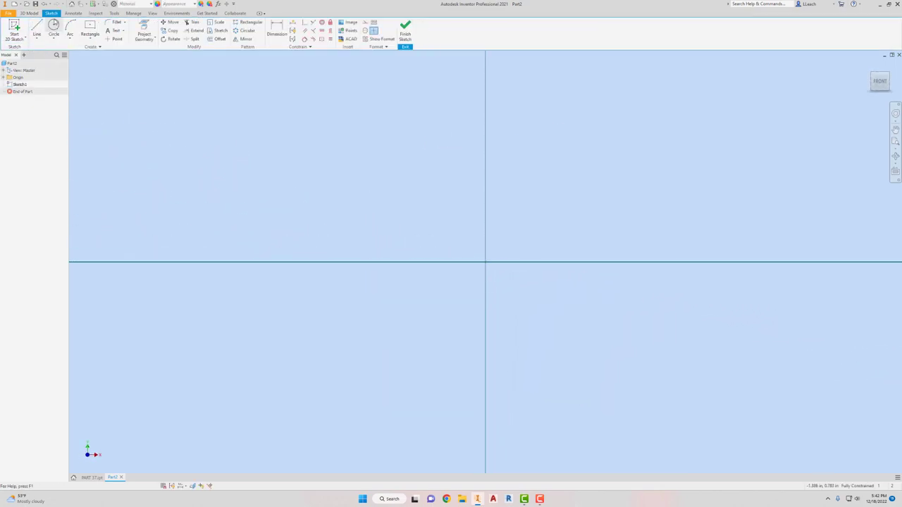
click(90, 40)
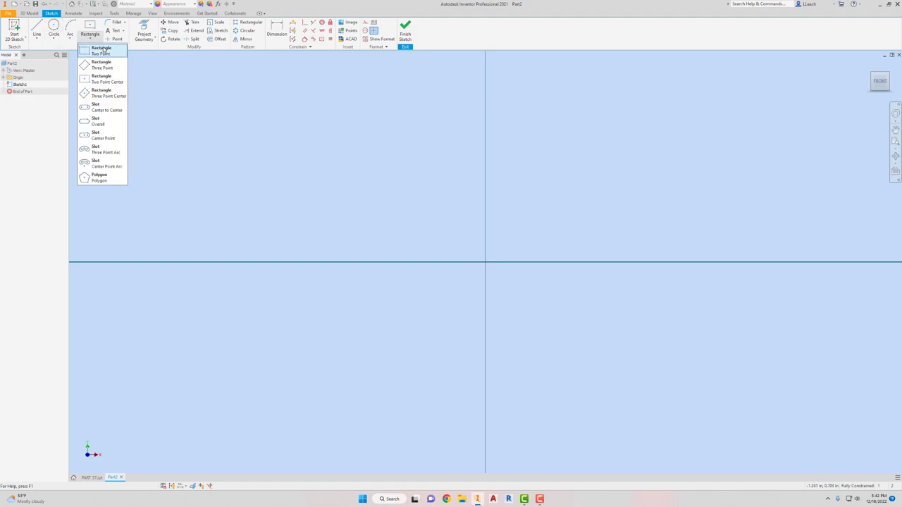
click(112, 85)
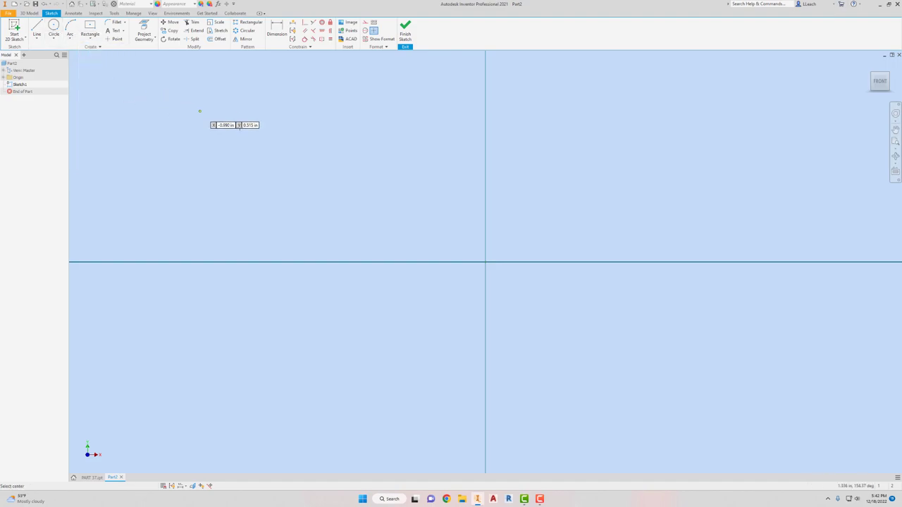
click(487, 262)
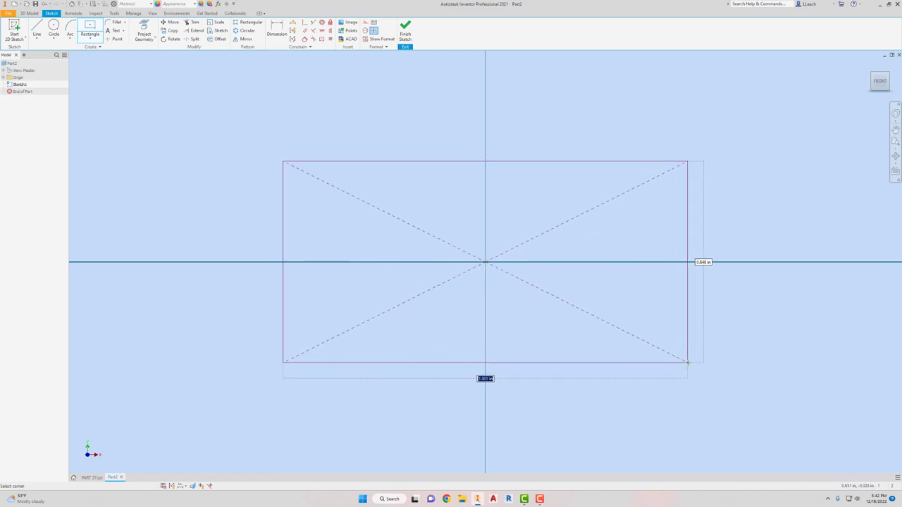
text(3 in)
key(Tab)
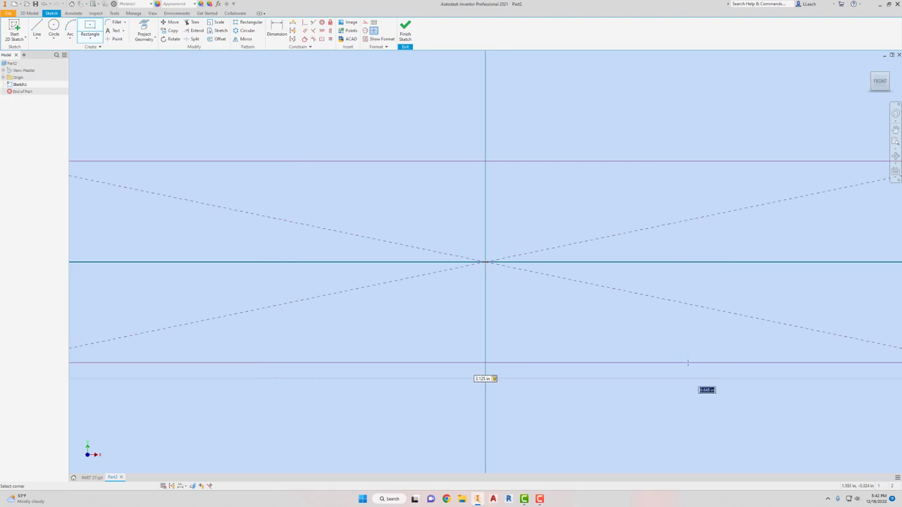
text(2.5/8)
key(Return)
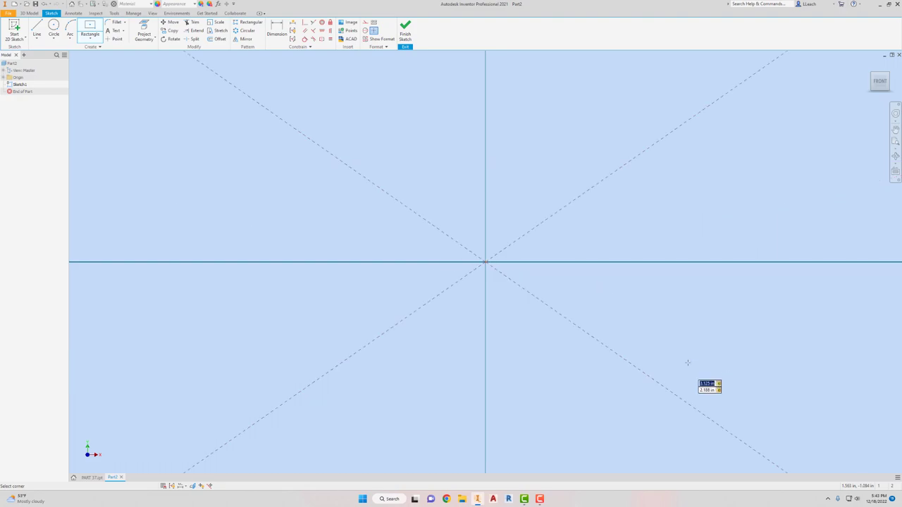
Fit the whole rectangle into view and finish the sketch
key(Escape)
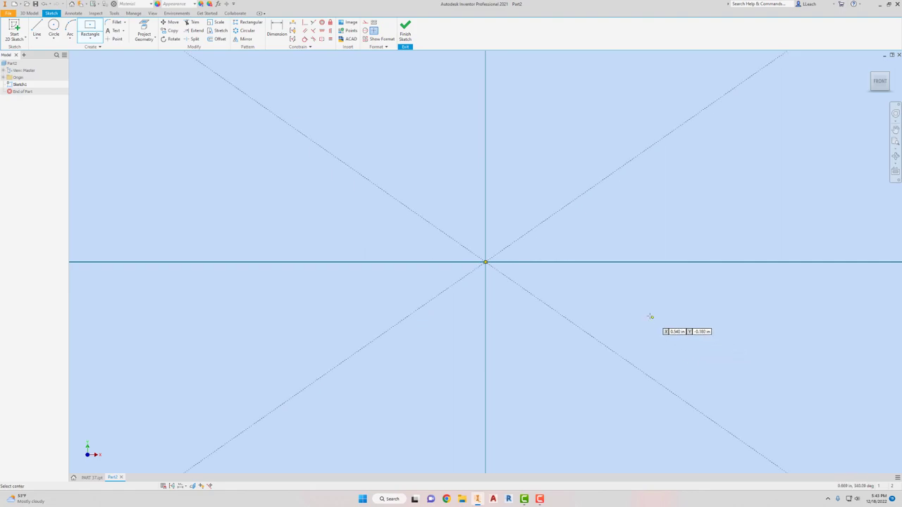
scroll(649, 314, up, 4)
middle_drag(644, 312, 588, 294)
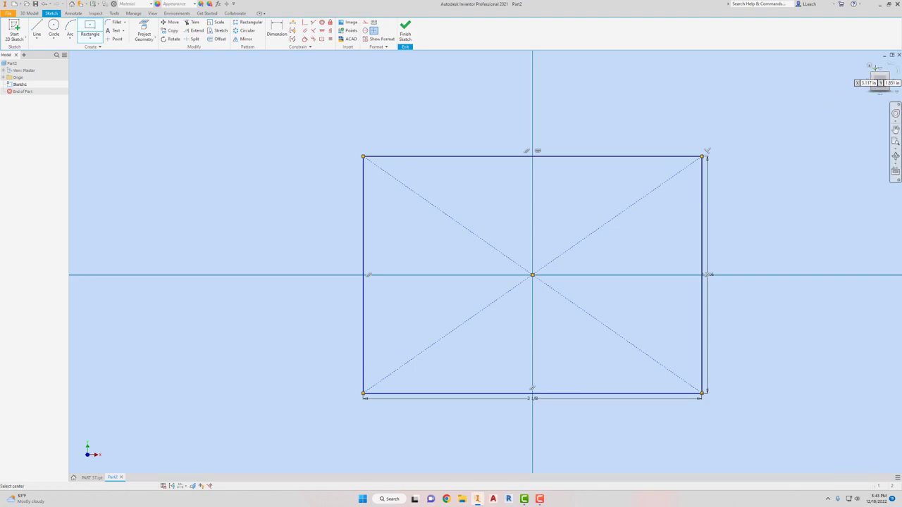
click(406, 31)
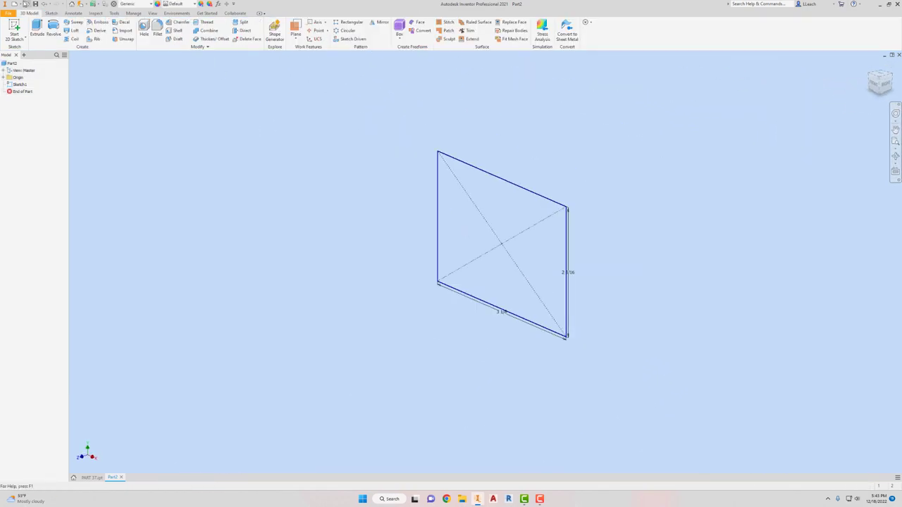
Extrude the rectangle 1/2 in thick in the flipped direction
click(36, 30)
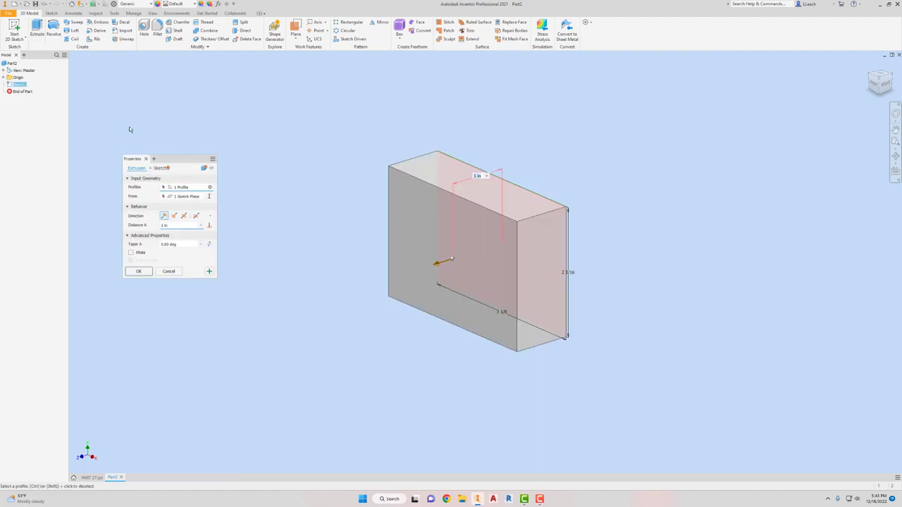
click(174, 216)
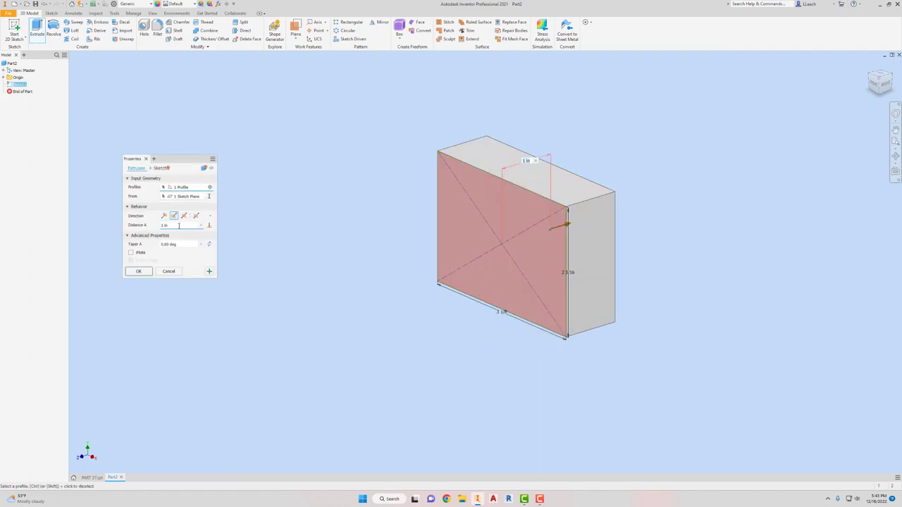
click(178, 226)
text(2)
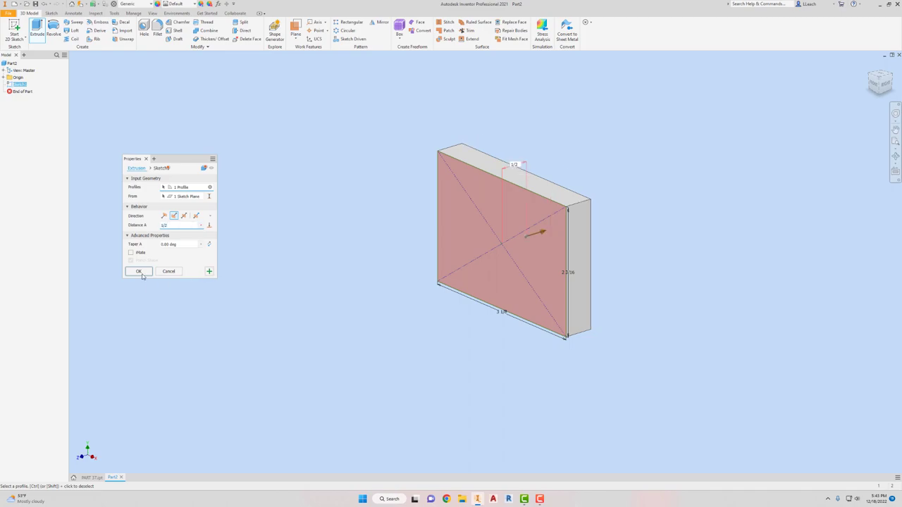
click(143, 275)
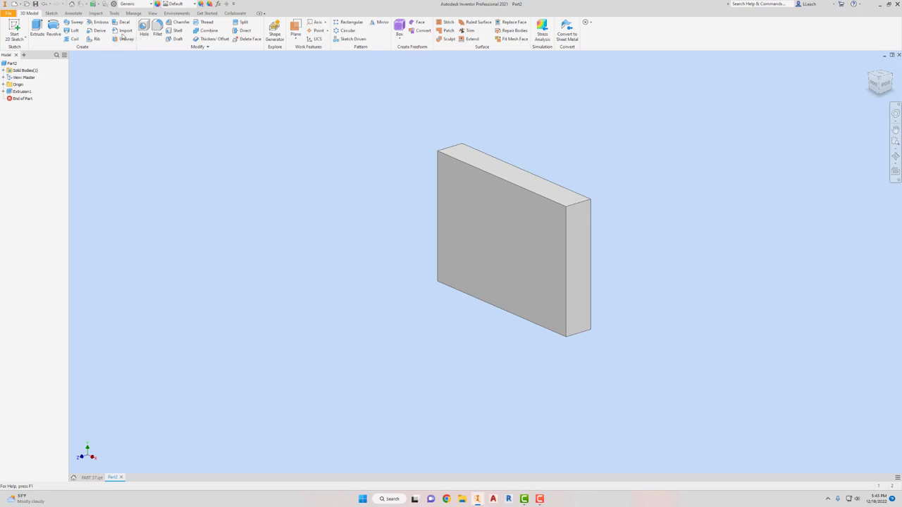
Fillet the board's top front and back edges with a 3/16 in radius
click(157, 34)
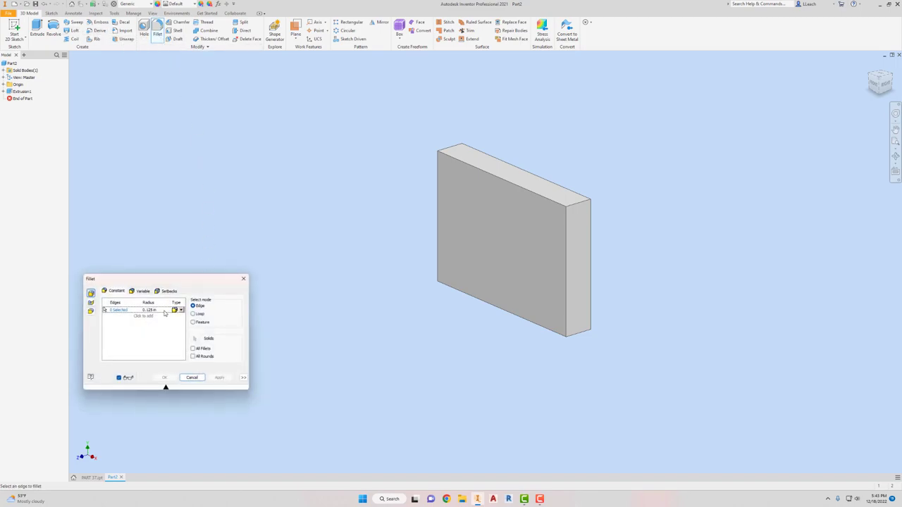
click(164, 310)
text(3/16)
click(493, 176)
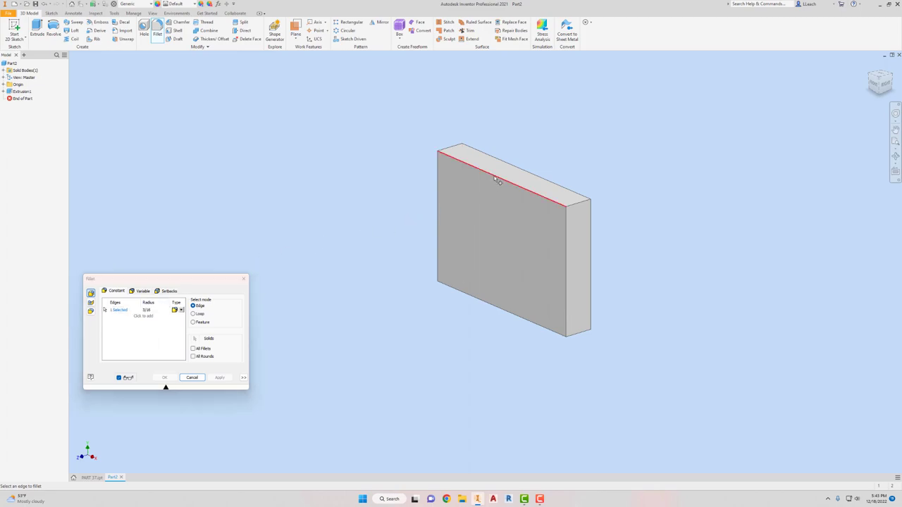
click(536, 180)
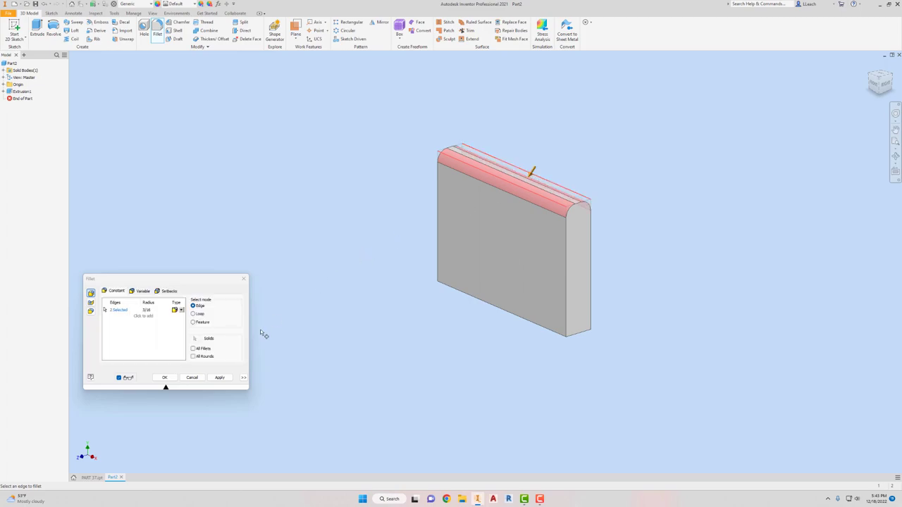
click(220, 378)
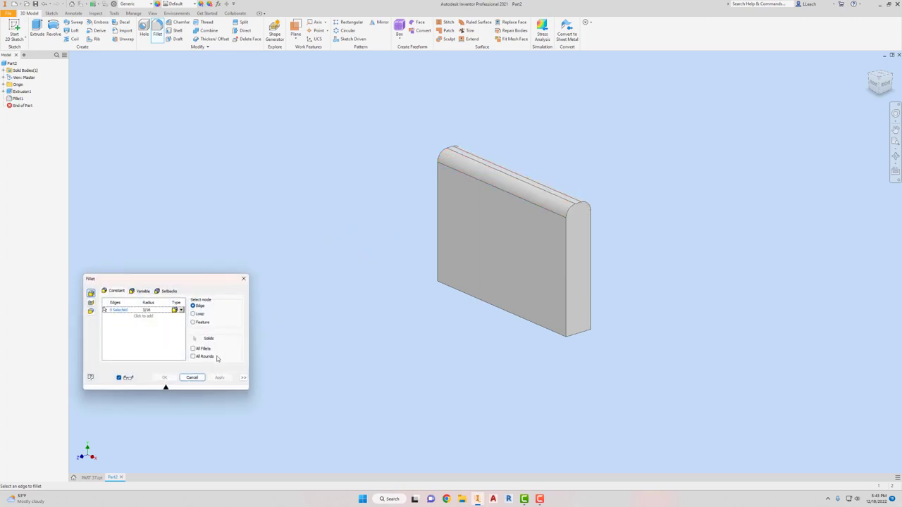
click(244, 279)
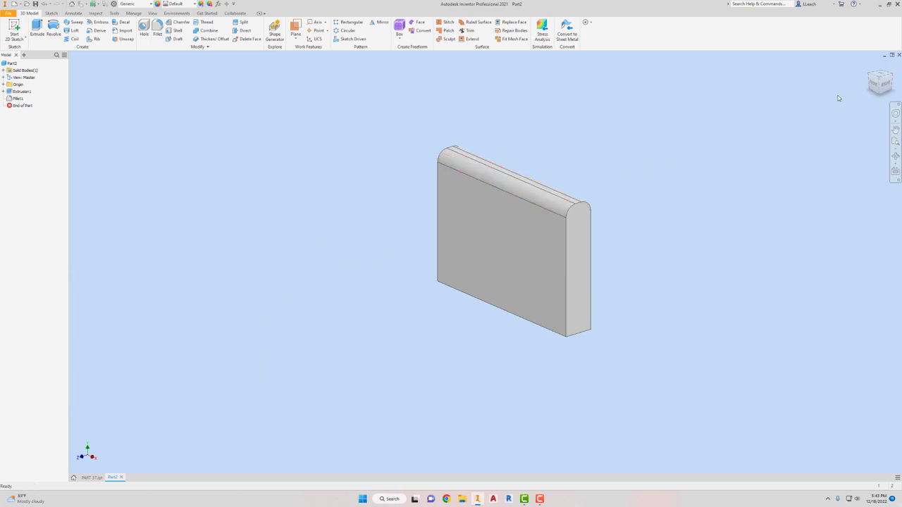
Set the board's material to Mahogany
click(869, 67)
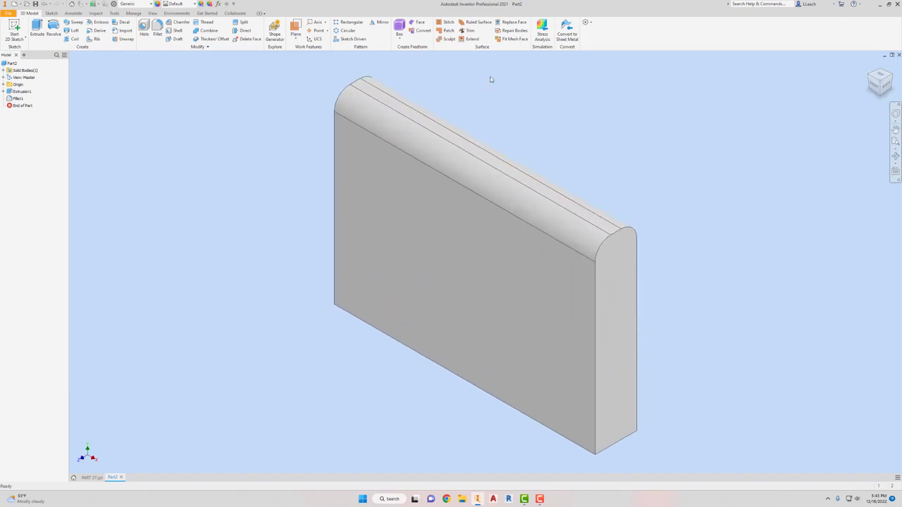
click(152, 4)
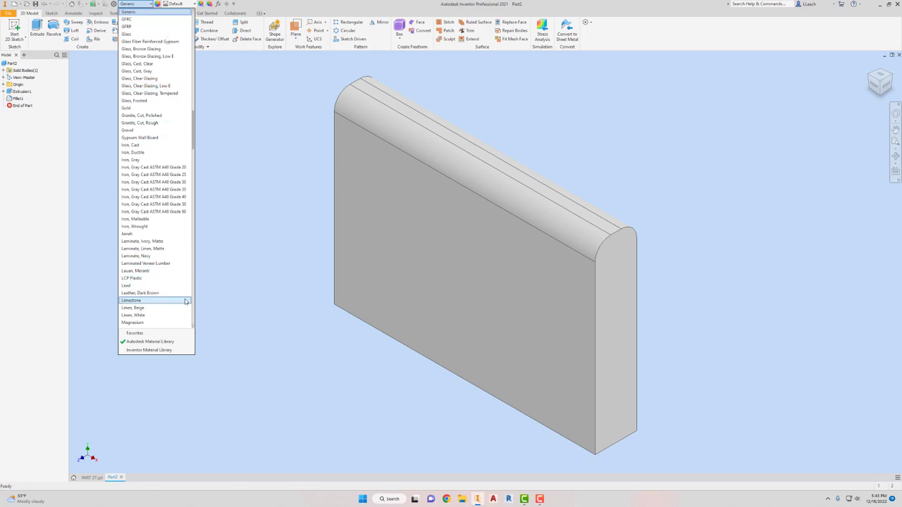
scroll(153, 282, down, 1)
click(132, 270)
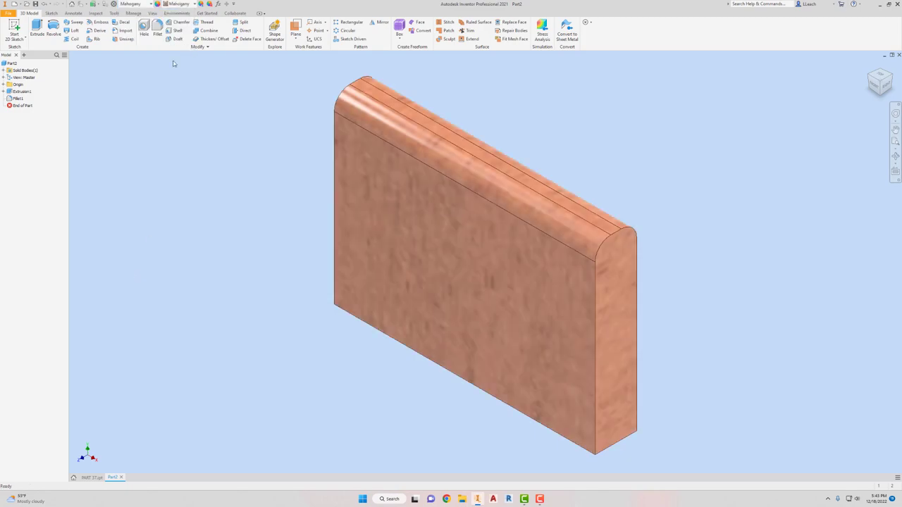
Apply the Mahogany - Solid Stained Dark Medium Gloss appearance and open the Appearance Browser
click(195, 5)
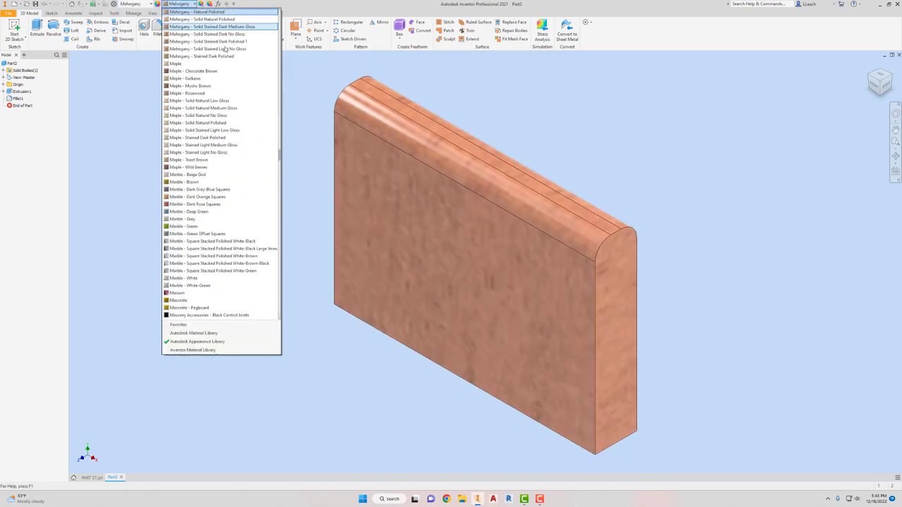
scroll(232, 88, up, 2)
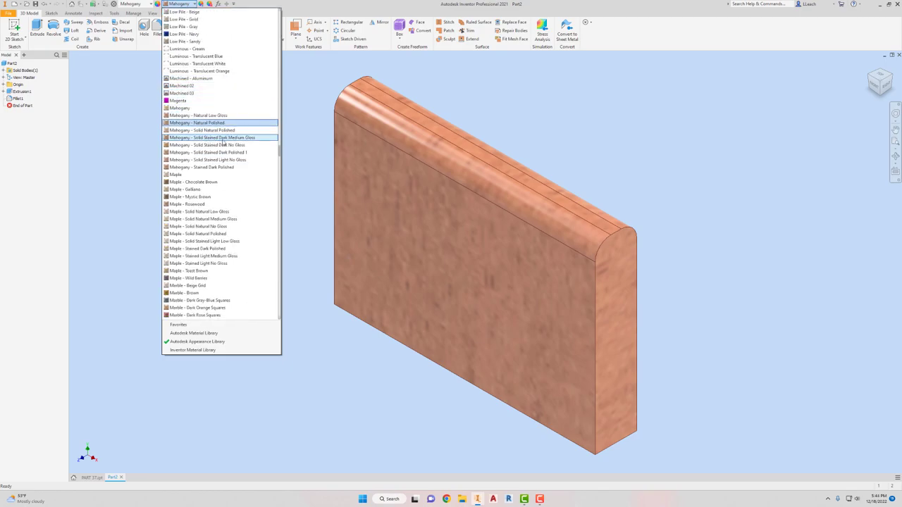
click(224, 138)
click(157, 3)
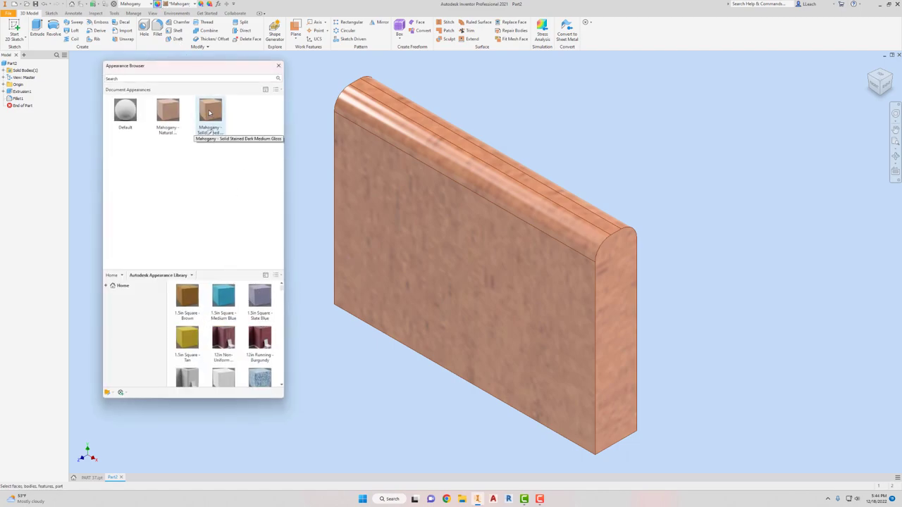
Set the stained mahogany texture's sample size to 1 in by 1 in
double_click(209, 113)
click(207, 145)
click(735, 353)
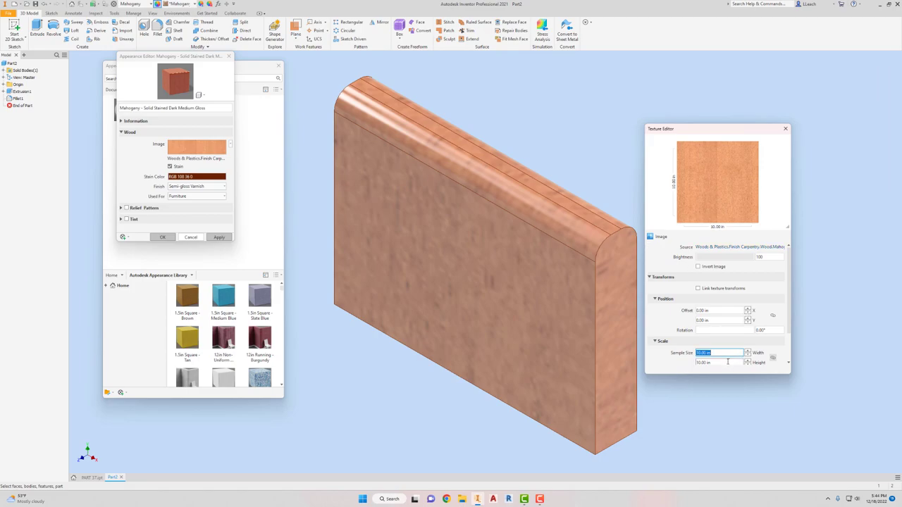
text(1)
key(Tab)
text(1)
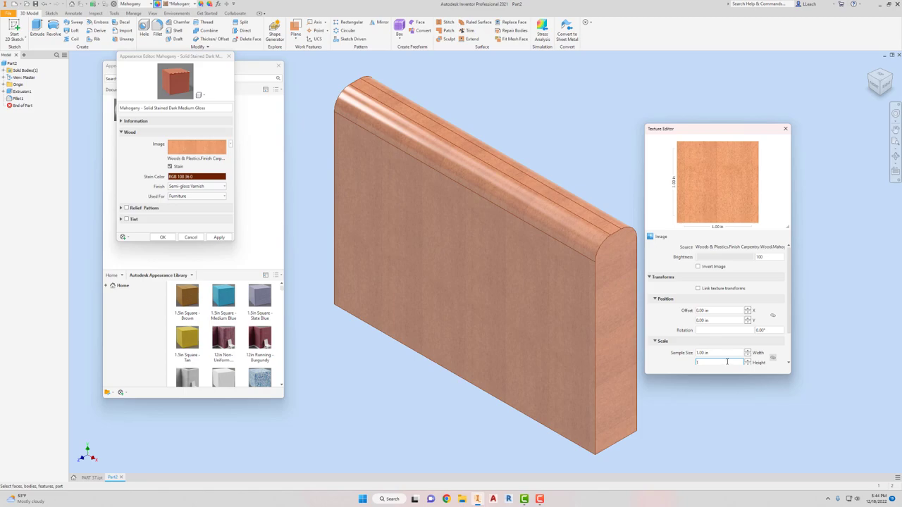
key(Tab)
Rotate the wood texture 90° and apply the edited mahogany appearance to the board
click(771, 330)
text(90)
key(Return)
scroll(771, 329, down, 1)
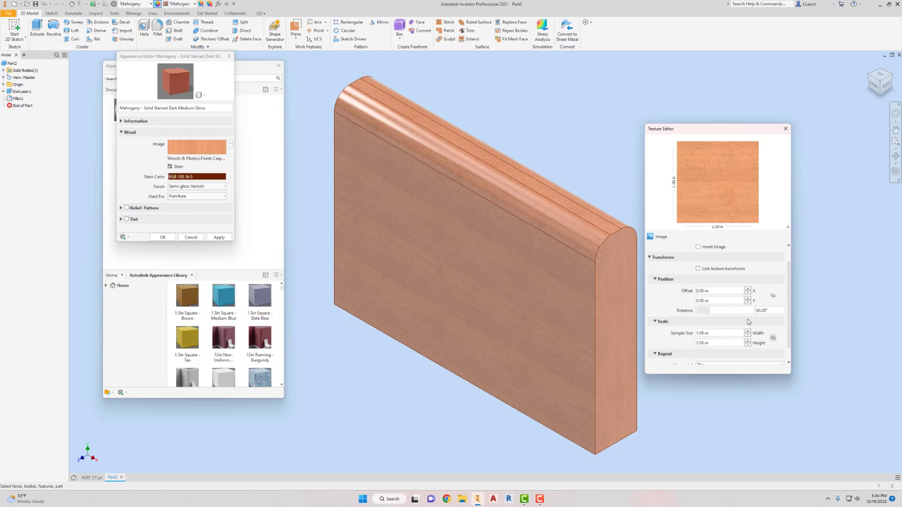
click(784, 132)
click(226, 238)
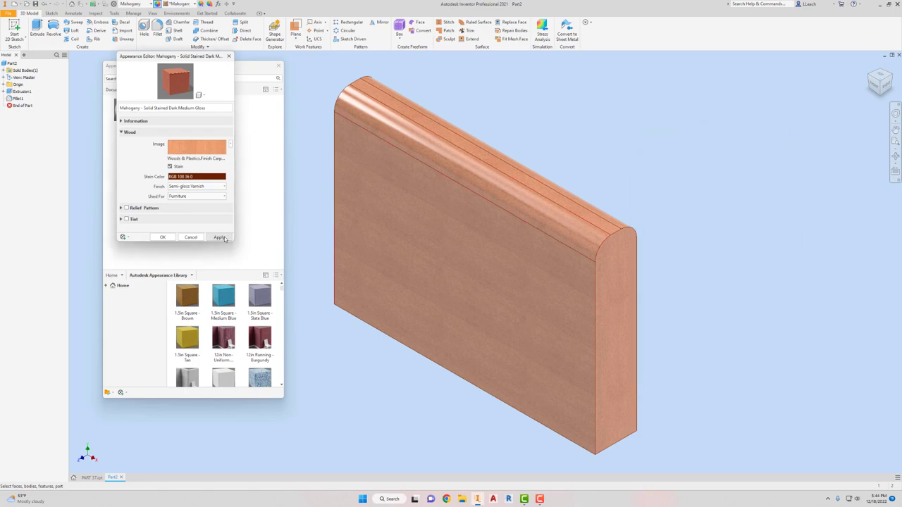
click(228, 56)
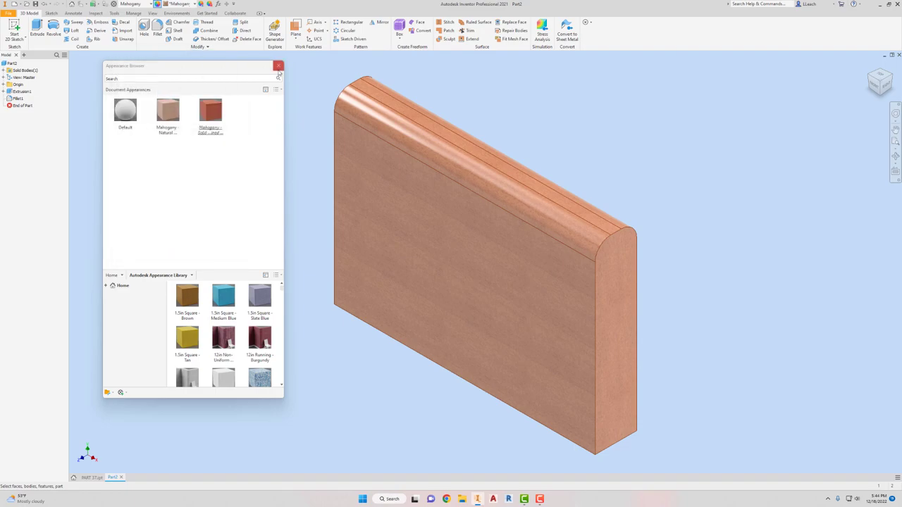
Save the board under the new name PART 38
click(278, 66)
click(9, 14)
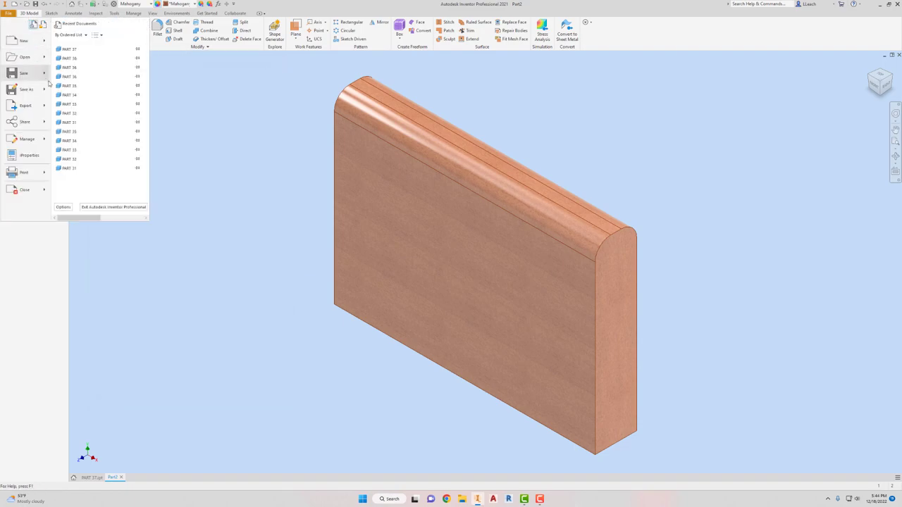
click(28, 76)
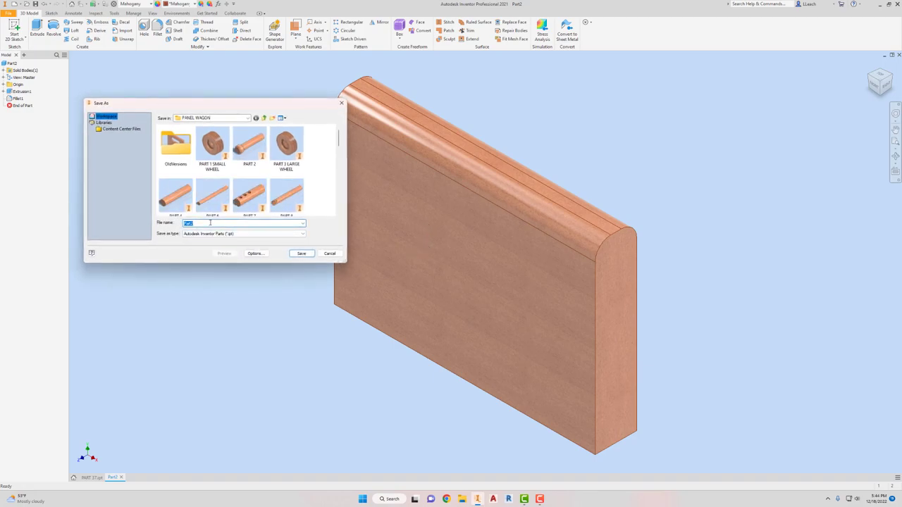
text(PA)
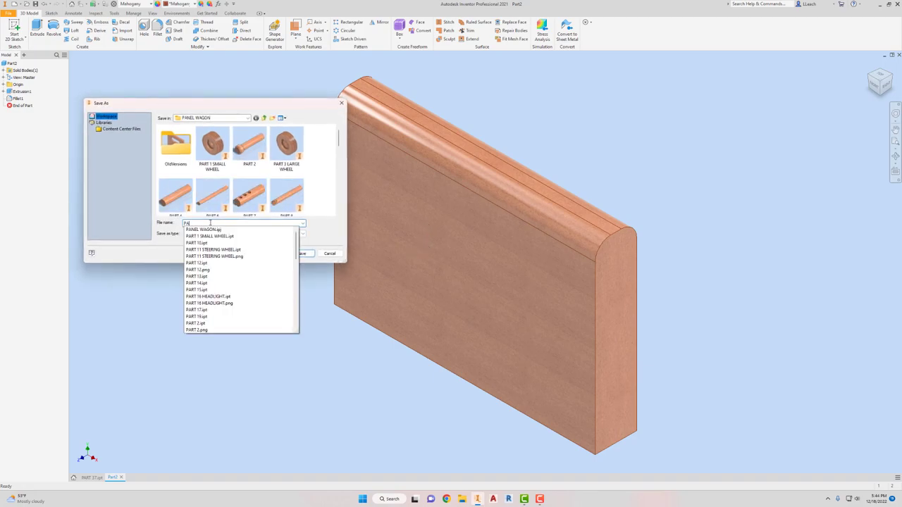
text(RT 38)
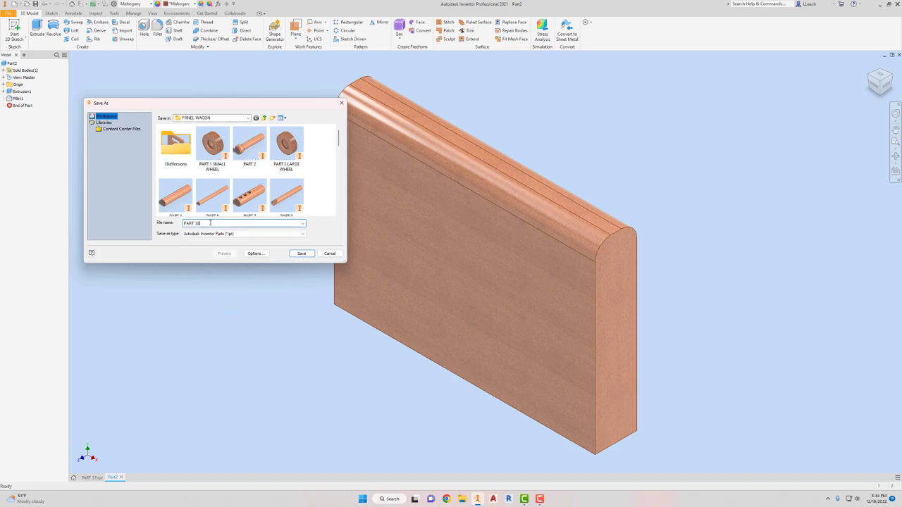
click(299, 255)
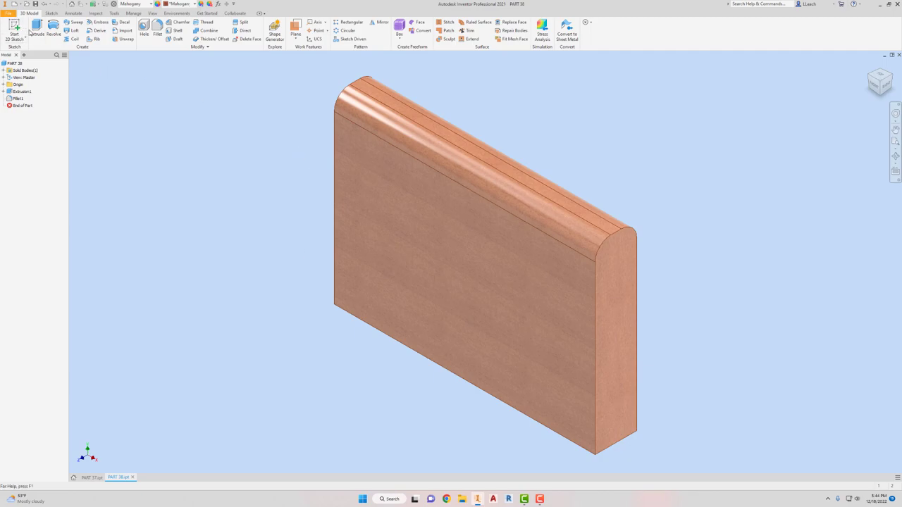
Create a new part from the Standard (in).ipt template
click(8, 14)
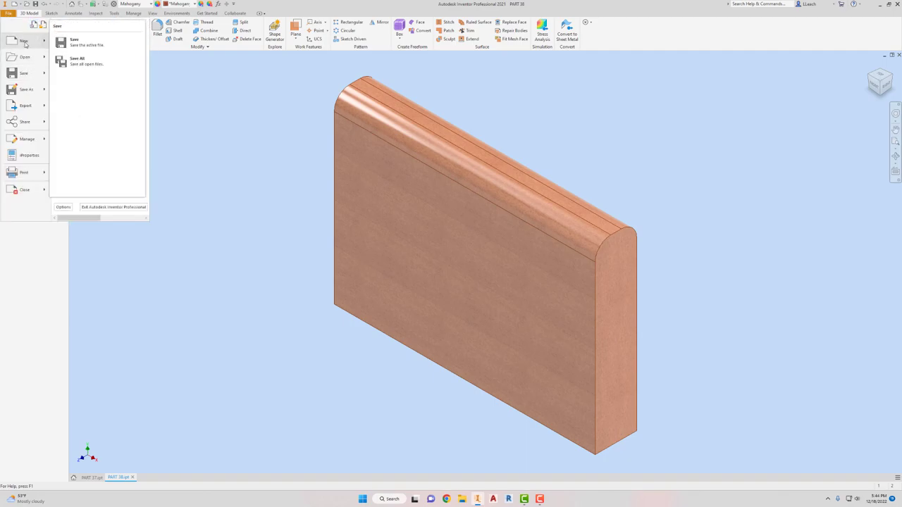
click(24, 42)
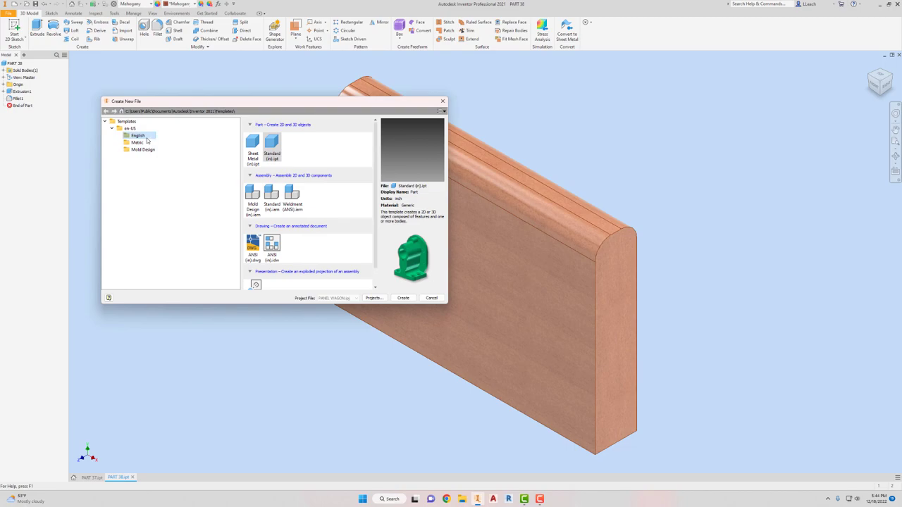
click(277, 150)
click(403, 297)
Start a 2D sketch on the front XY plane with the two-point center rectangle
click(20, 44)
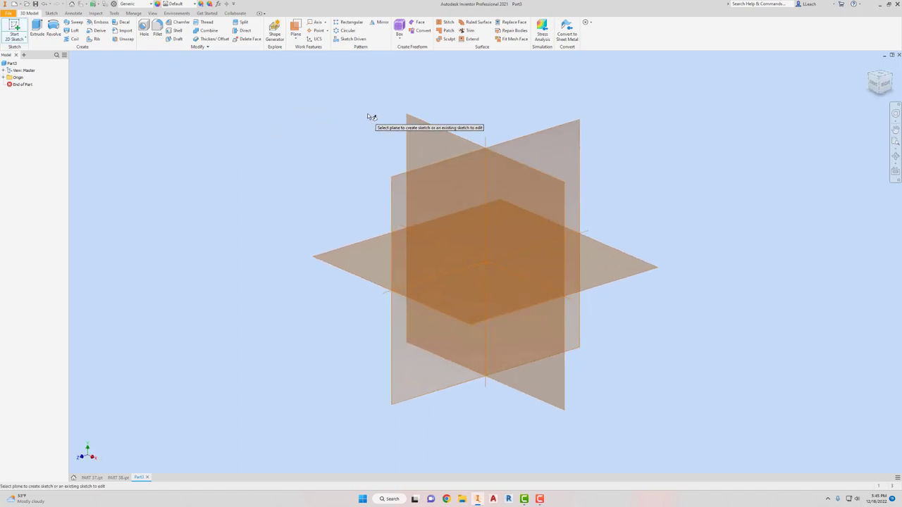
click(430, 128)
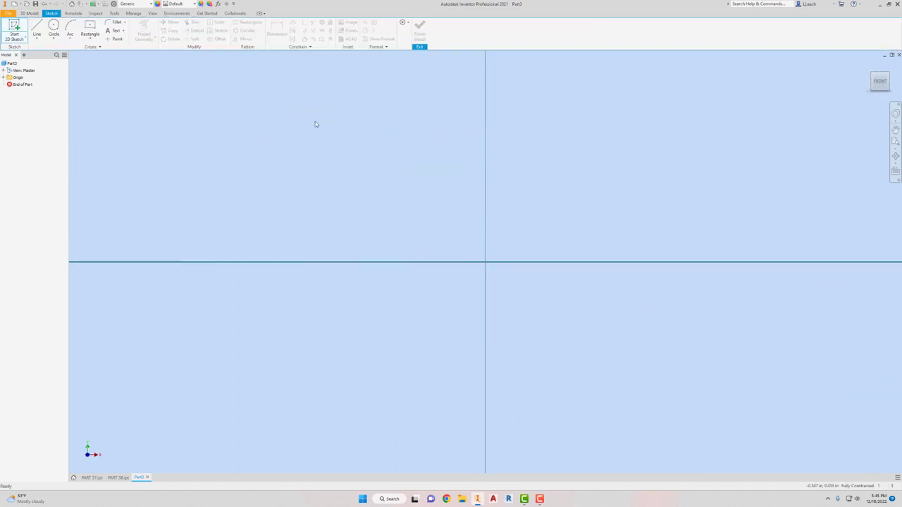
click(89, 42)
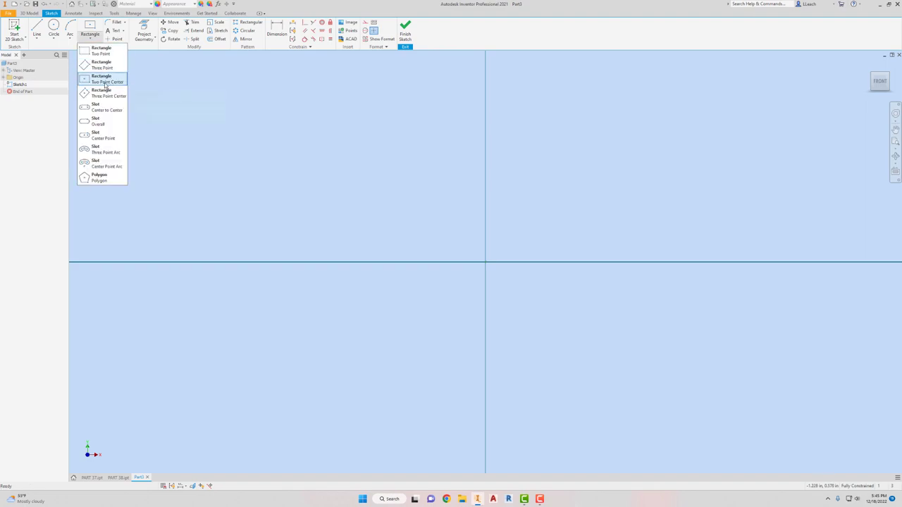
click(105, 83)
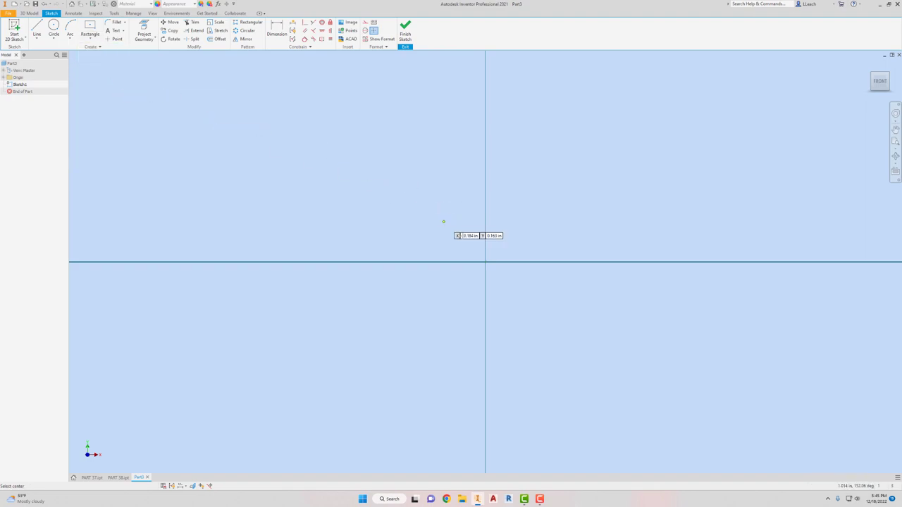
Draw a 2.563 by 1.375 in rectangle centred on the origin and finish the sketch
click(485, 262)
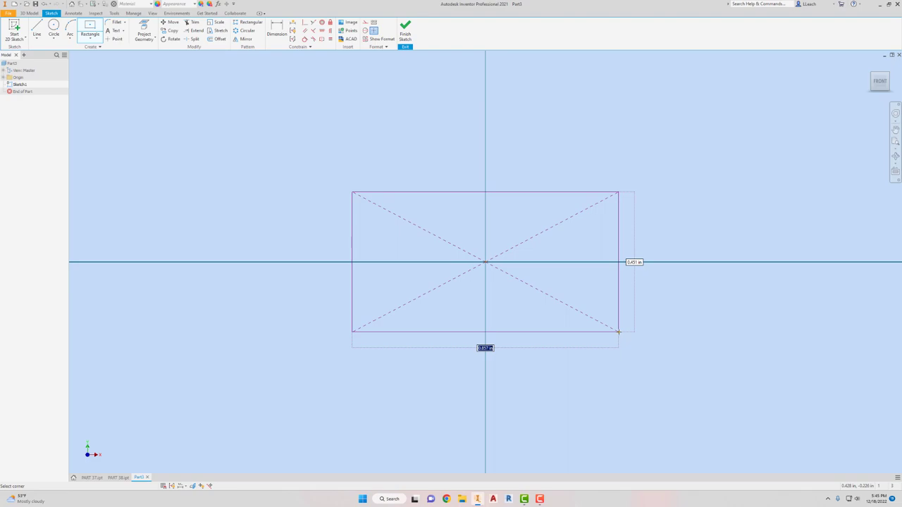
text(3)
key(Tab)
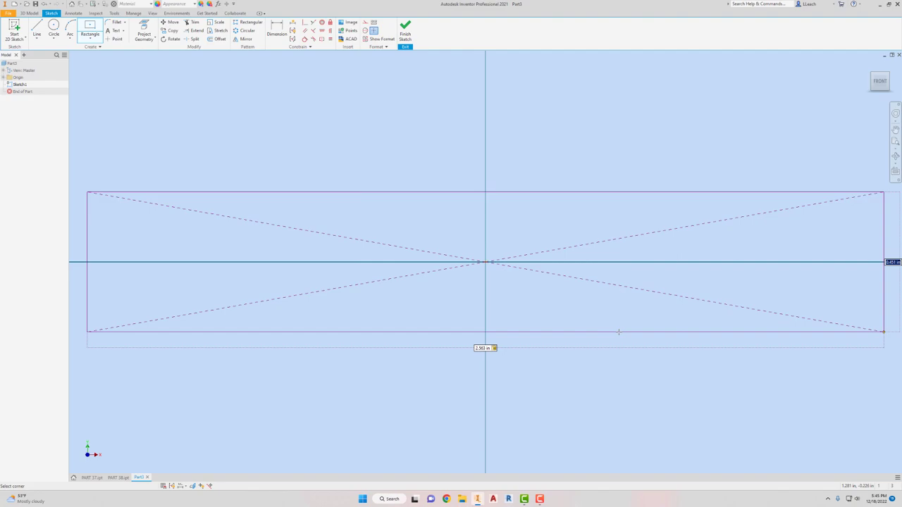
text(1.375)
key(Tab)
key(Return)
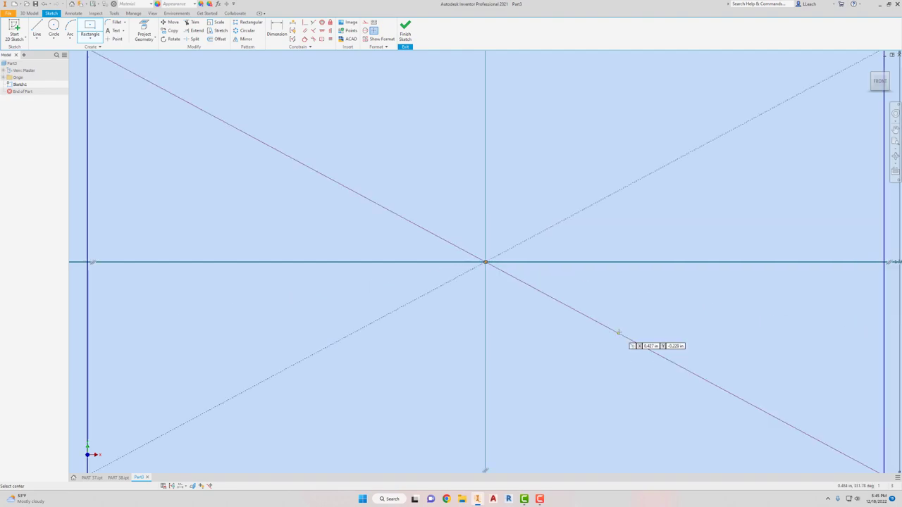
scroll(564, 282, down, 3)
scroll(556, 268, down, 2)
scroll(555, 267, up, 3)
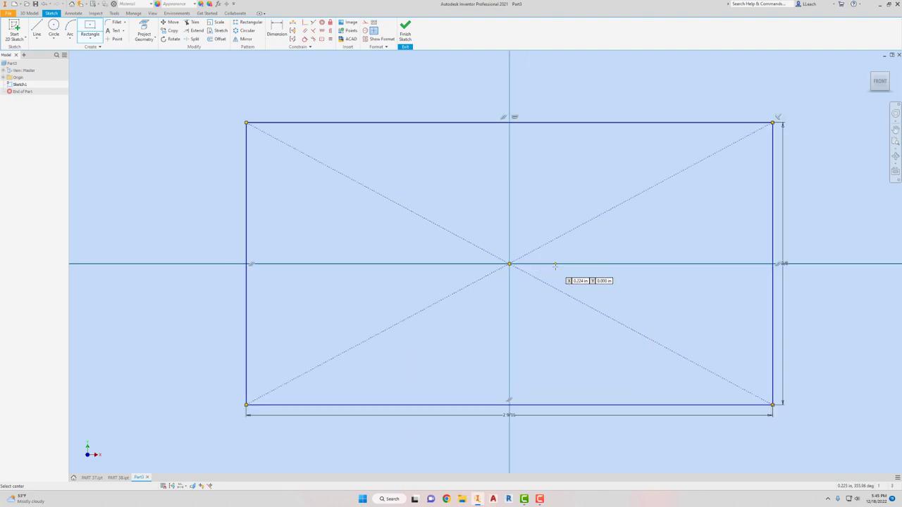
middle_drag(556, 267, 539, 262)
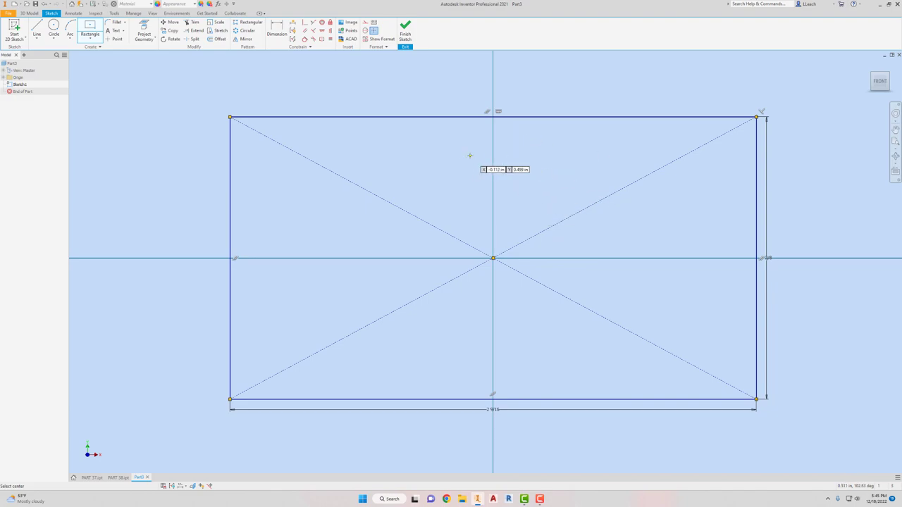
click(405, 35)
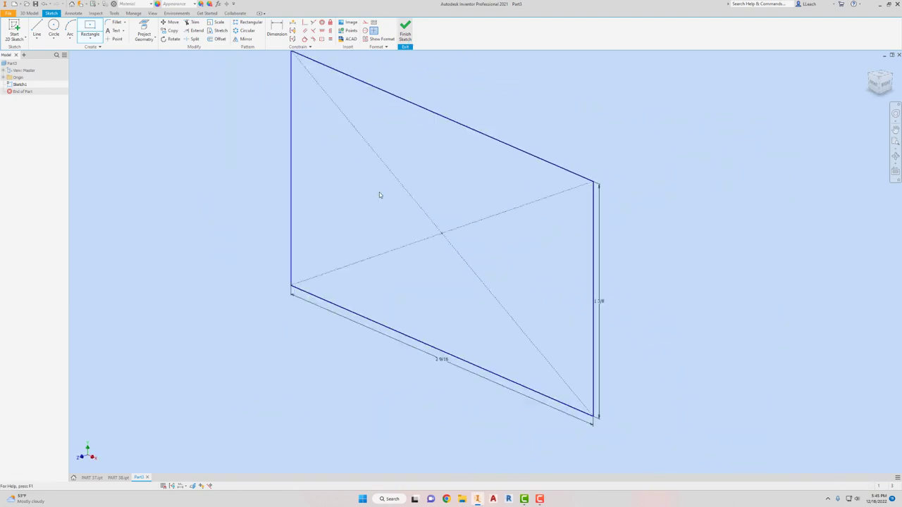
Extrude the rectangle 1/64 in in the flipped direction to form a thin plate
click(37, 28)
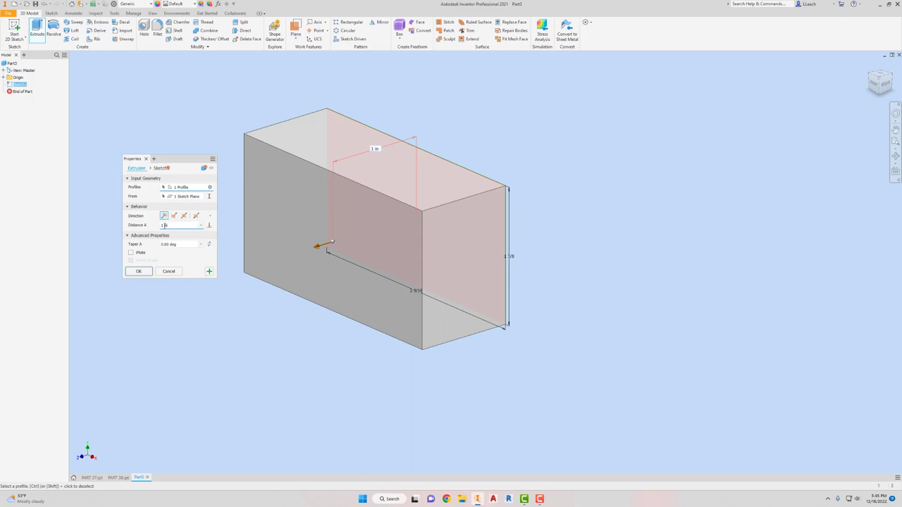
click(181, 225)
text(1/64)
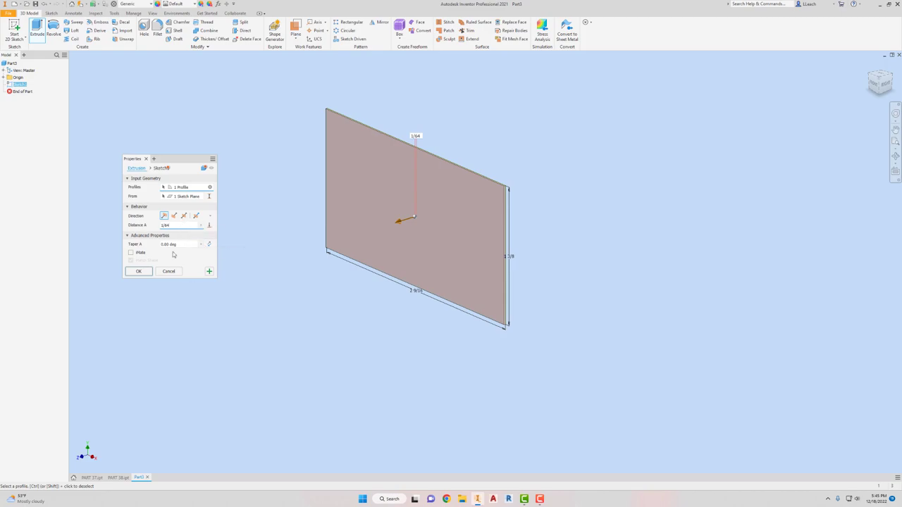
click(175, 216)
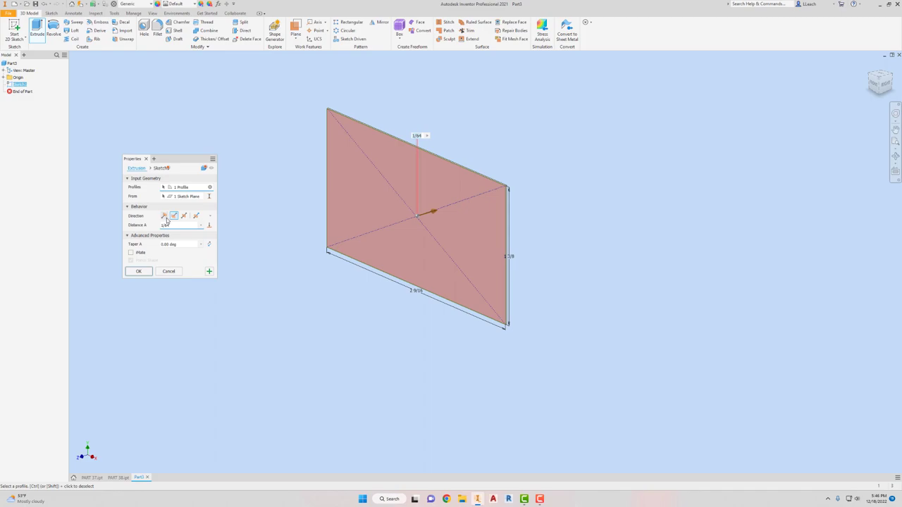
click(139, 272)
middle_drag(265, 250, 270, 266)
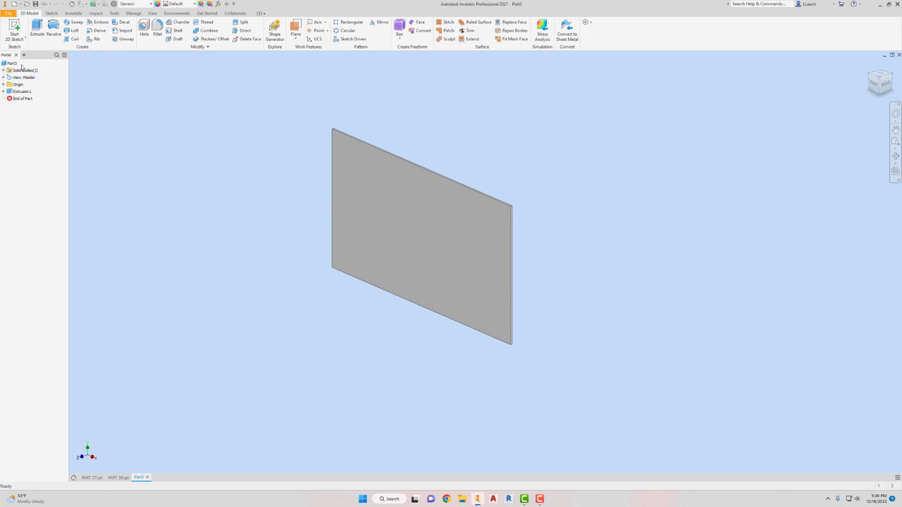
Save the thin plate as PART 39.ipt in the PANEL WAGON folder
click(9, 12)
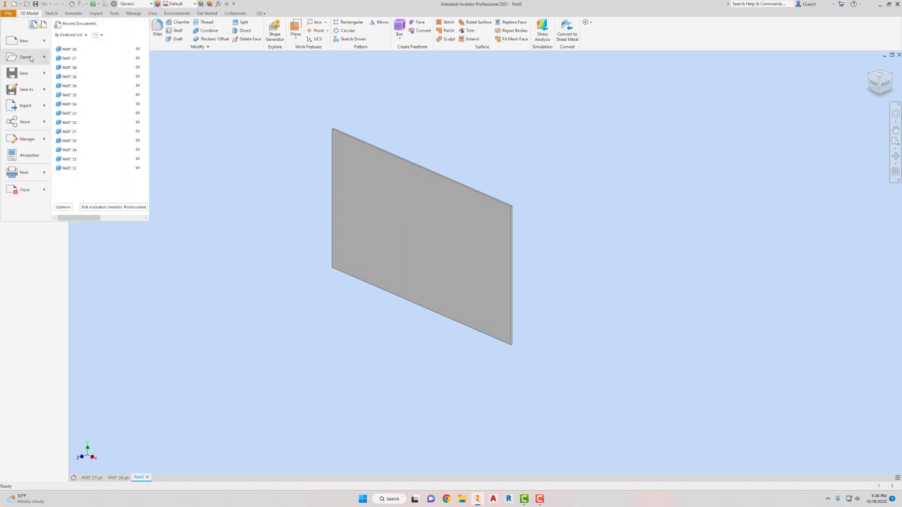
key(Escape)
key(ctrl+s)
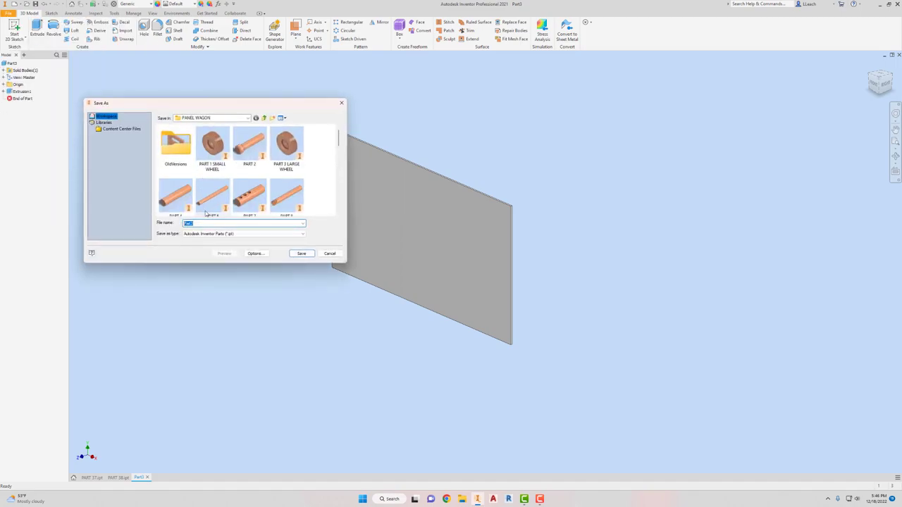
text(PART)
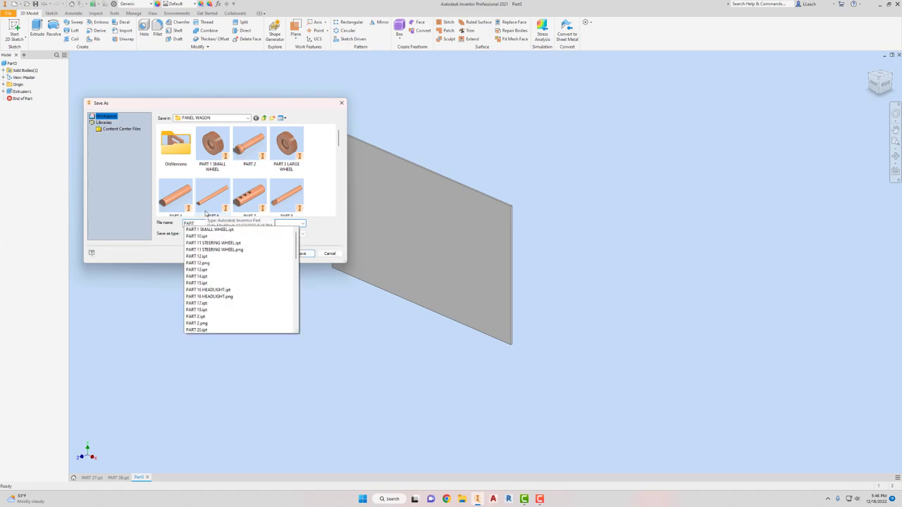
text( 38)
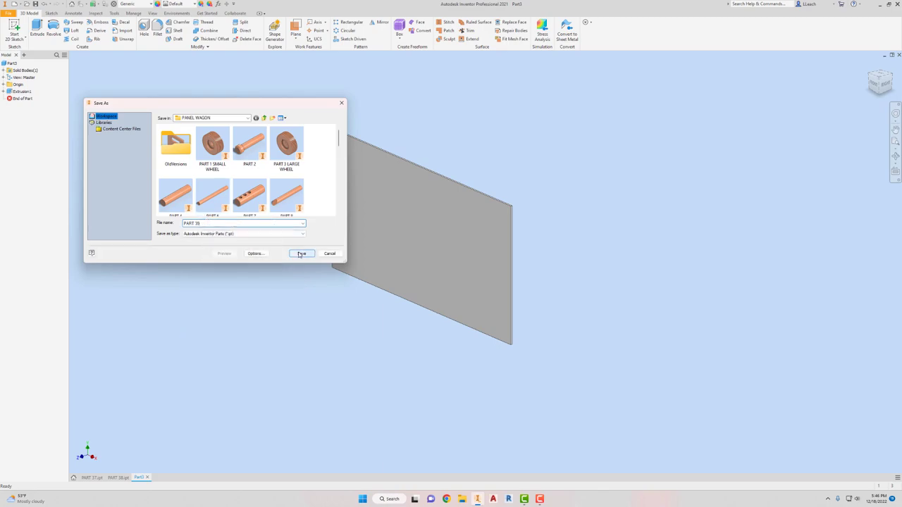
click(301, 255)
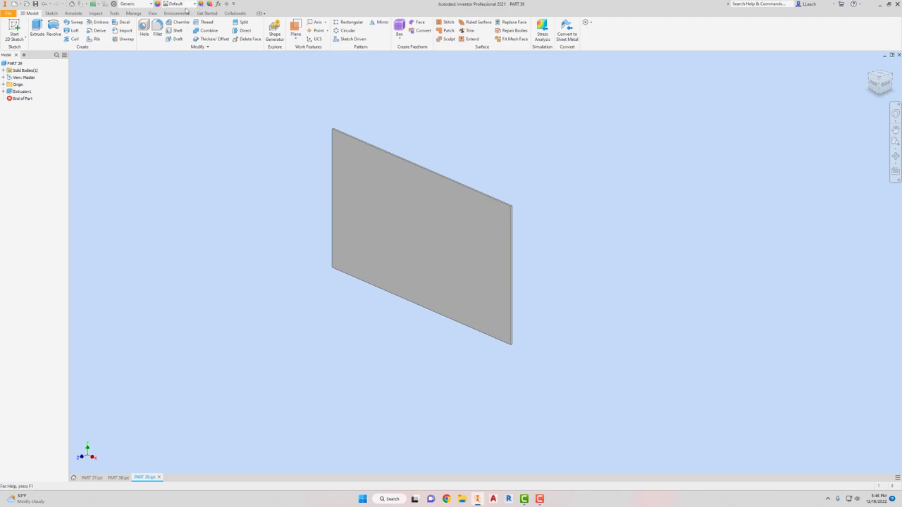
Try UHMW, White, then set the plate's material to Steel, Paint Finish, Ivory
click(150, 6)
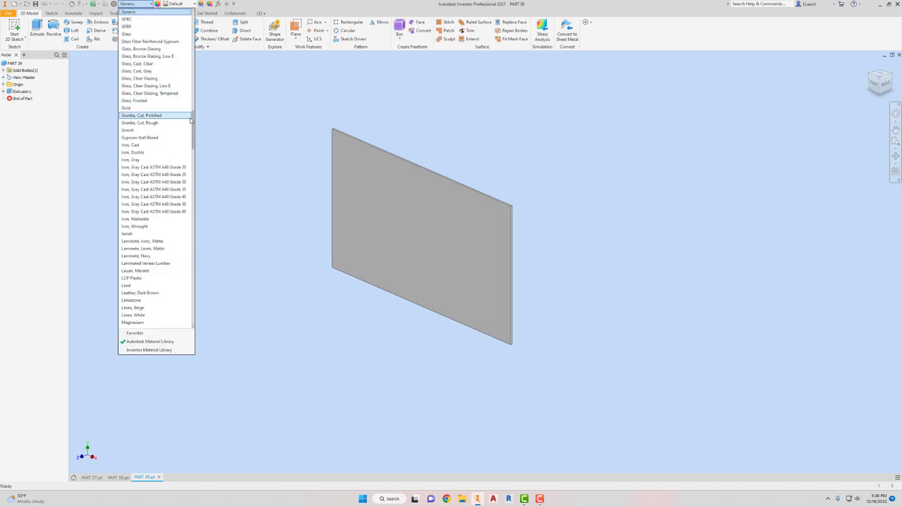
scroll(190, 117, up, 1)
drag(190, 116, 215, 306)
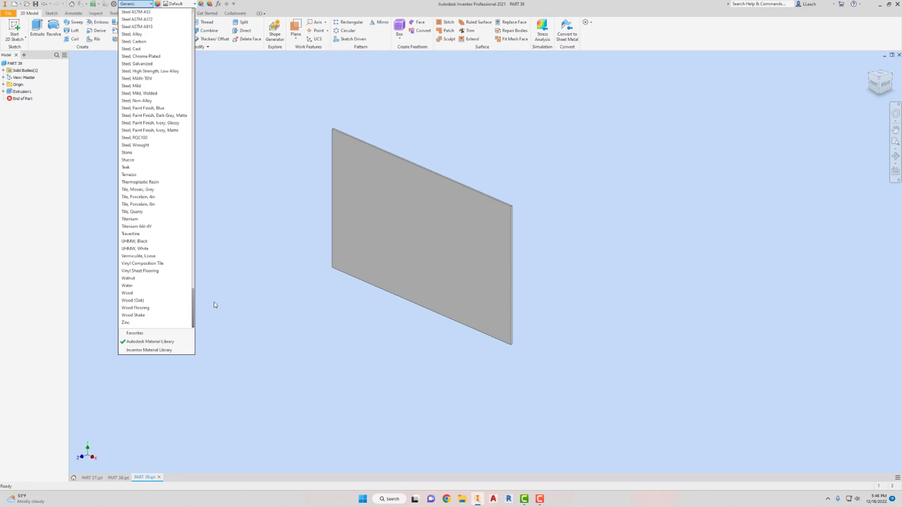
mouse_move(214, 303)
mouse_down()
mouse_move(184, 17)
mouse_move(231, 198)
mouse_move(223, 300)
mouse_up()
click(137, 270)
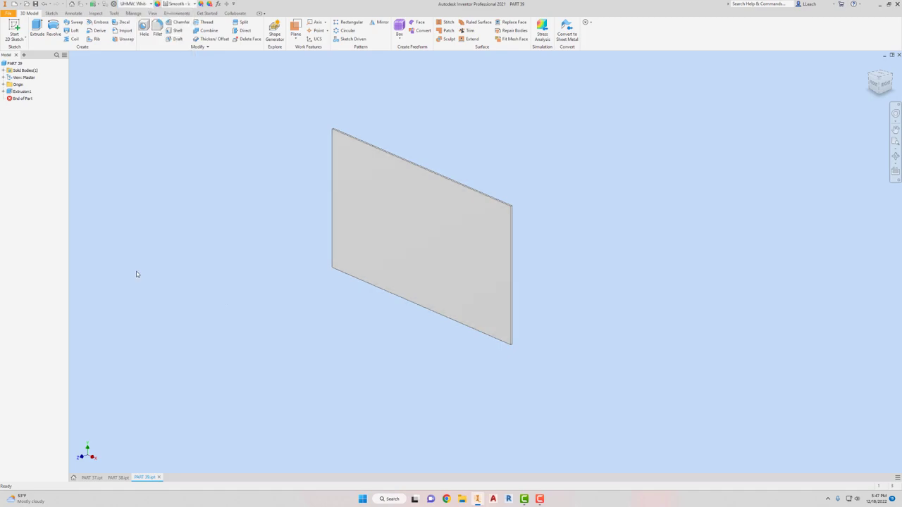
click(150, 3)
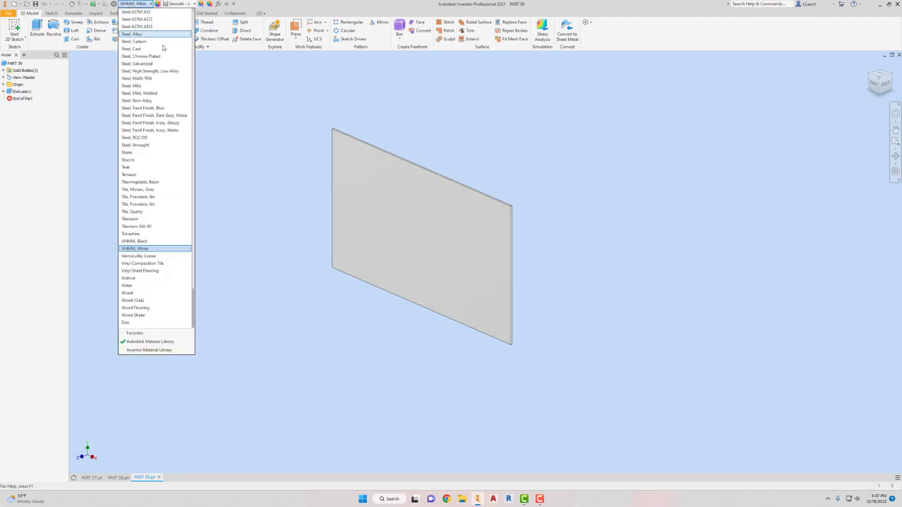
click(161, 130)
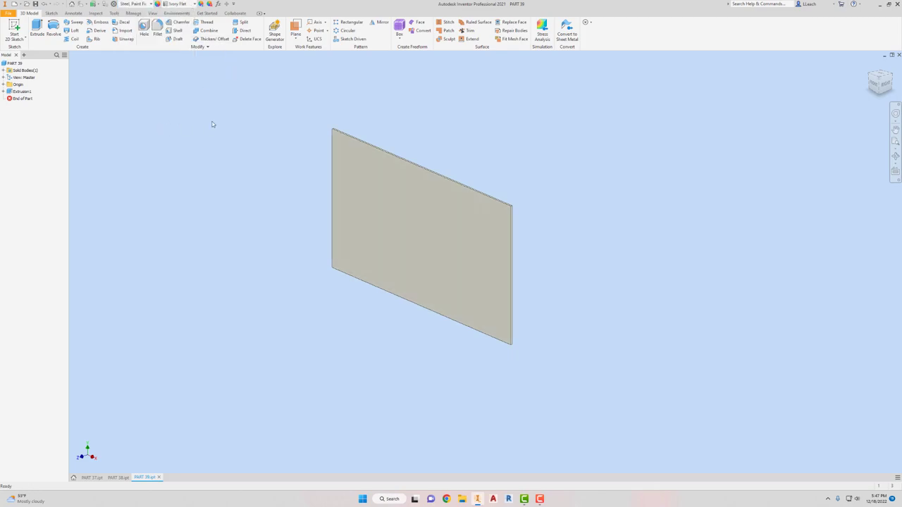
Give the plate the White appearance from the appearance list
click(195, 4)
scroll(271, 211, down, 5)
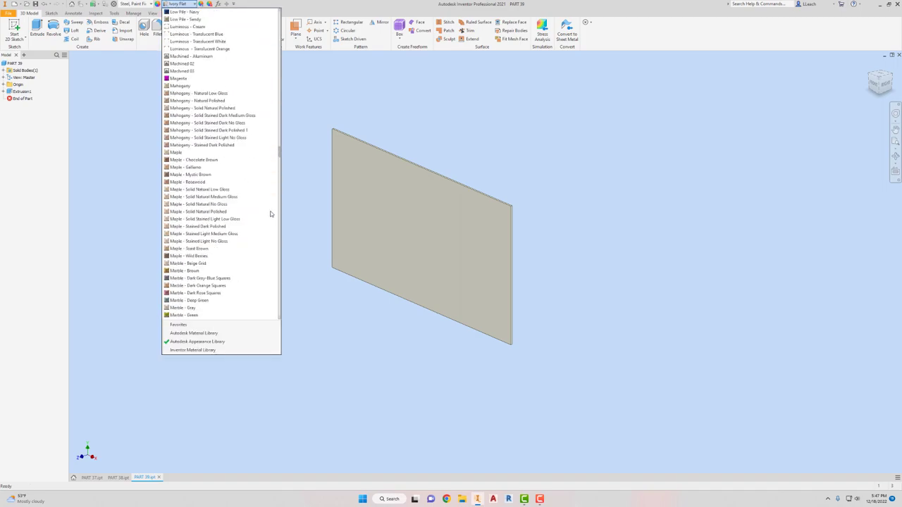
drag(278, 152, 288, 313)
scroll(225, 152, down, 10)
scroll(227, 152, up, 2)
scroll(229, 150, up, 7)
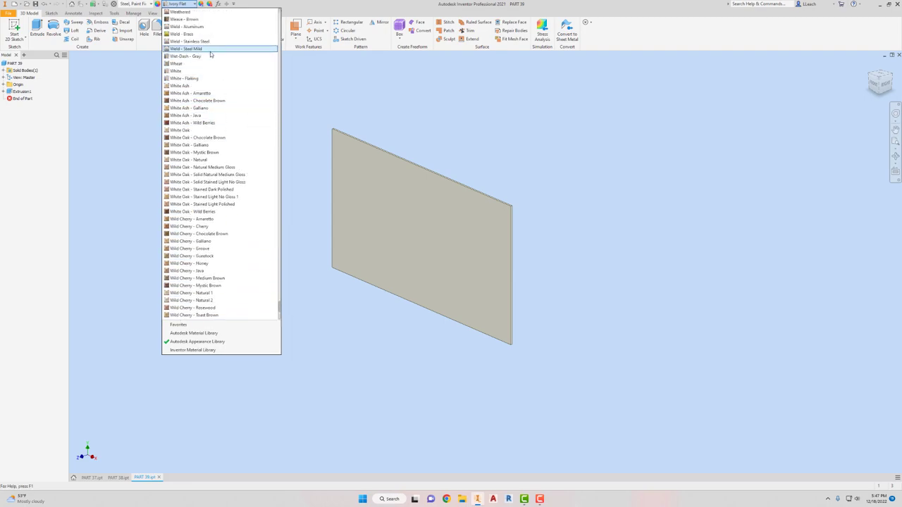
click(176, 70)
scroll(425, 222, up, 4)
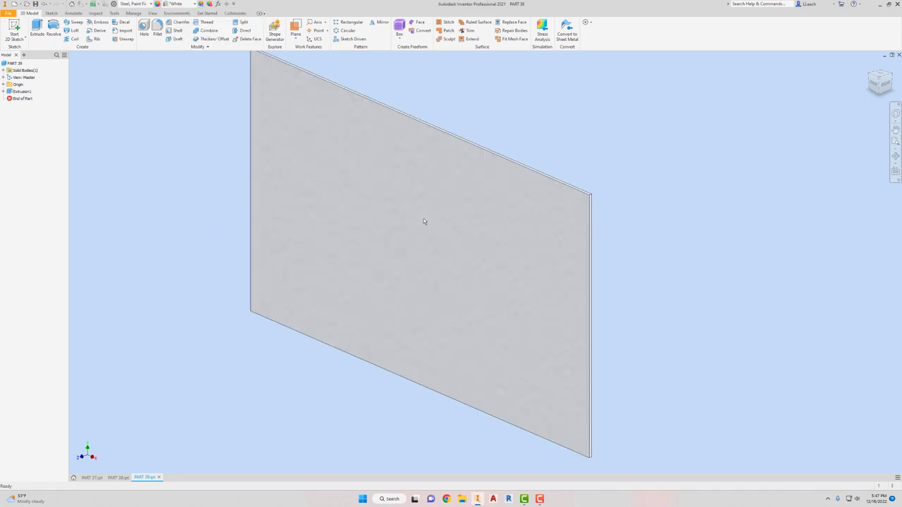
scroll(422, 214, down, 4)
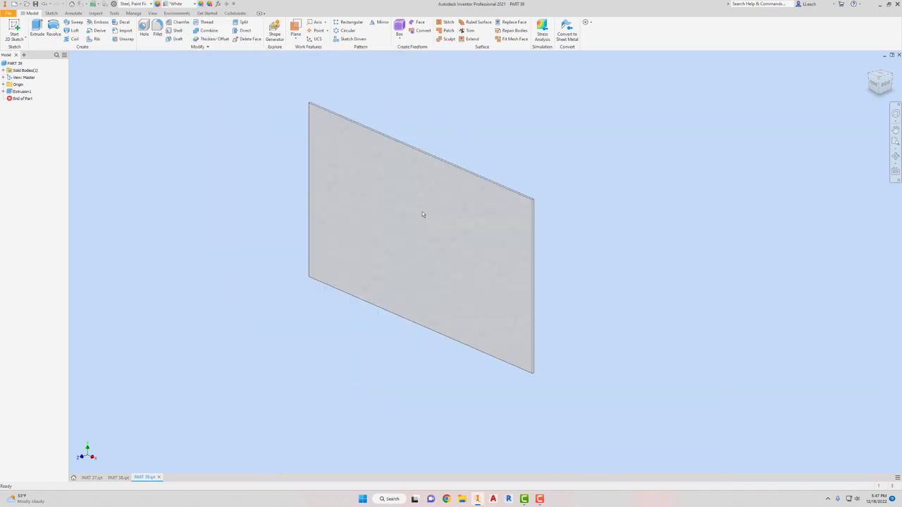
Inspect the White and Smooth - White appearances in the document's appearance list
click(160, 5)
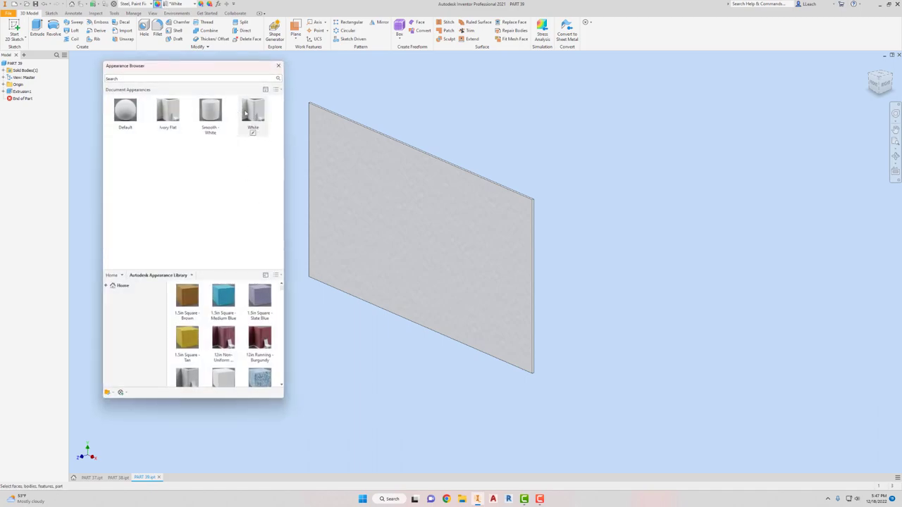
double_click(259, 115)
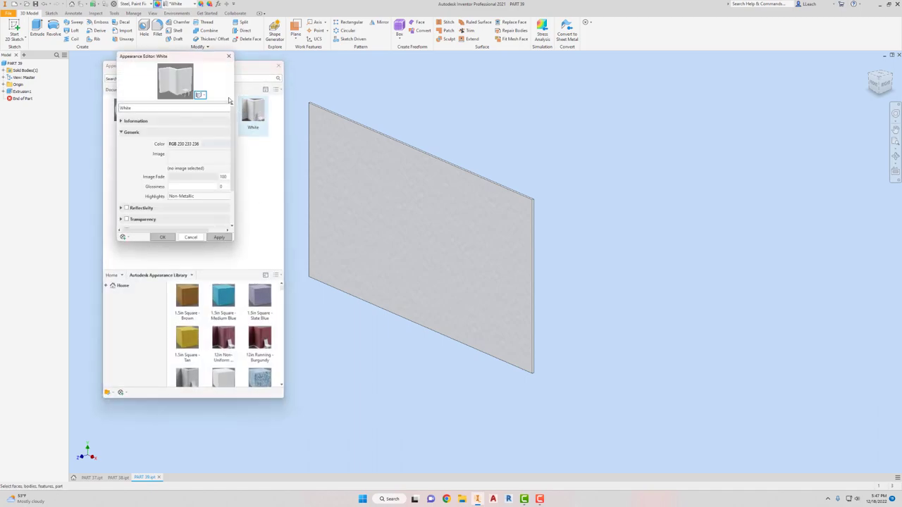
click(204, 158)
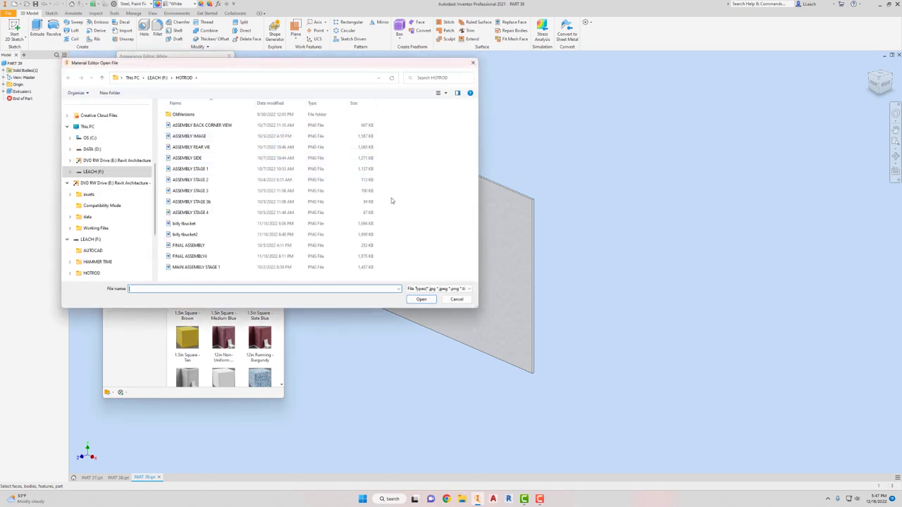
click(458, 301)
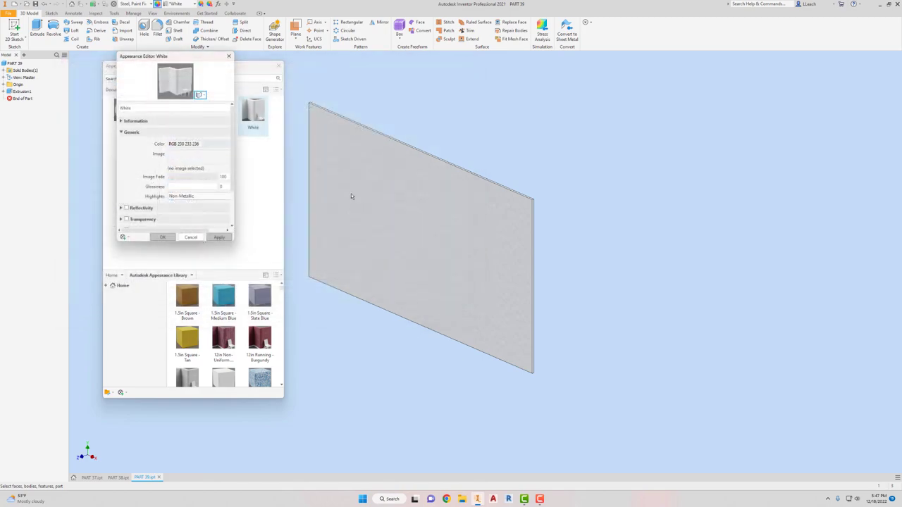
click(229, 55)
double_click(217, 110)
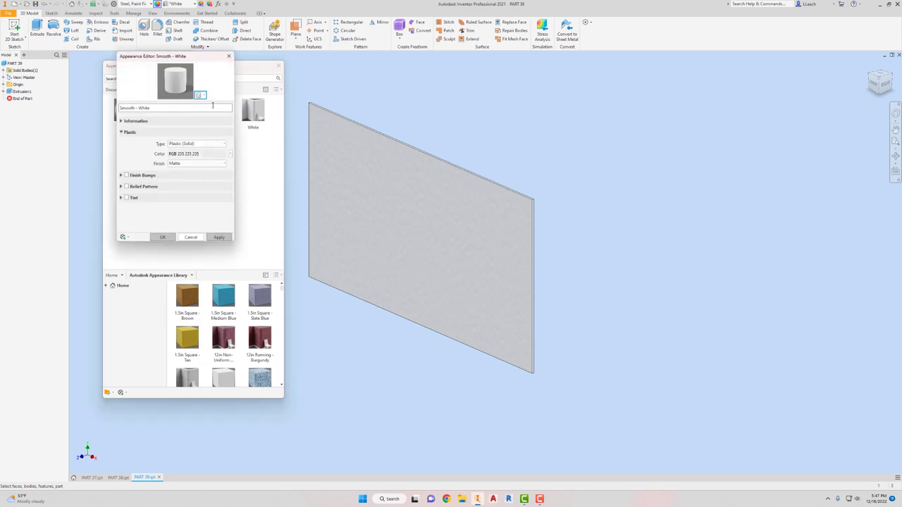
click(228, 56)
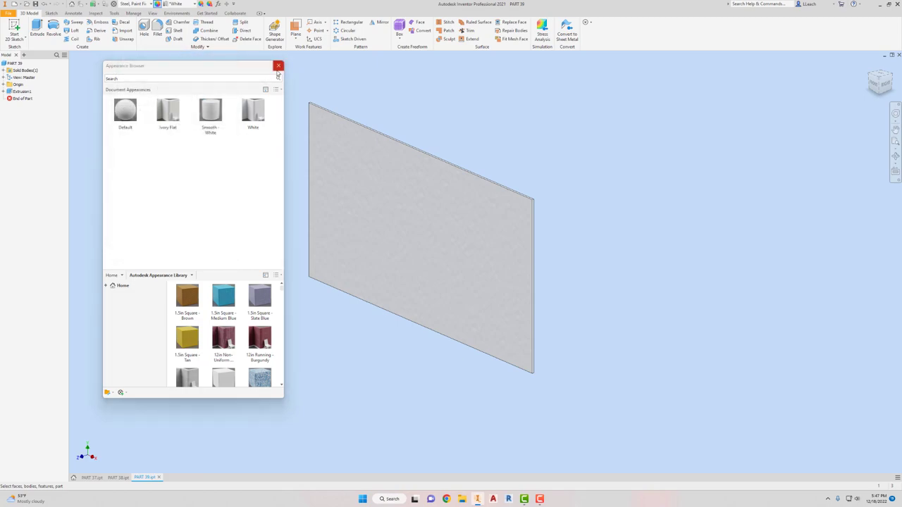
Start a sketch on the plate's front face and begin a text box on it
click(278, 65)
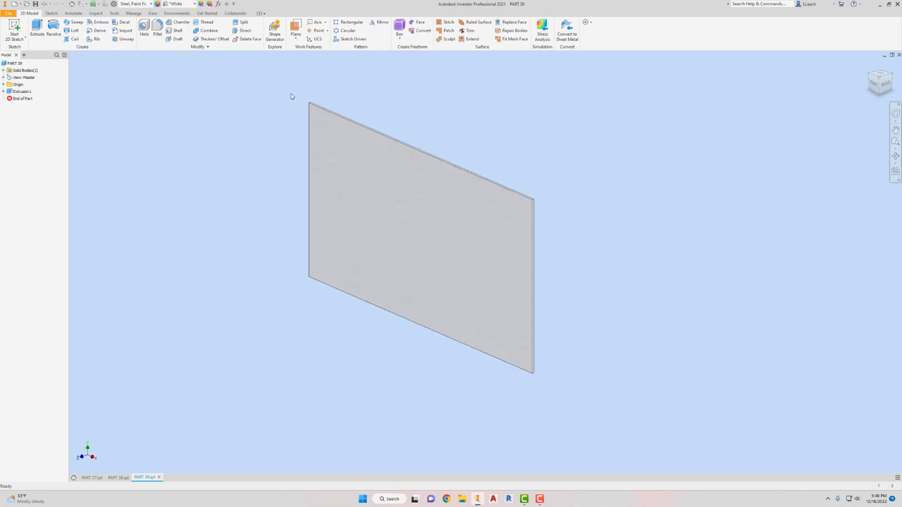
click(14, 31)
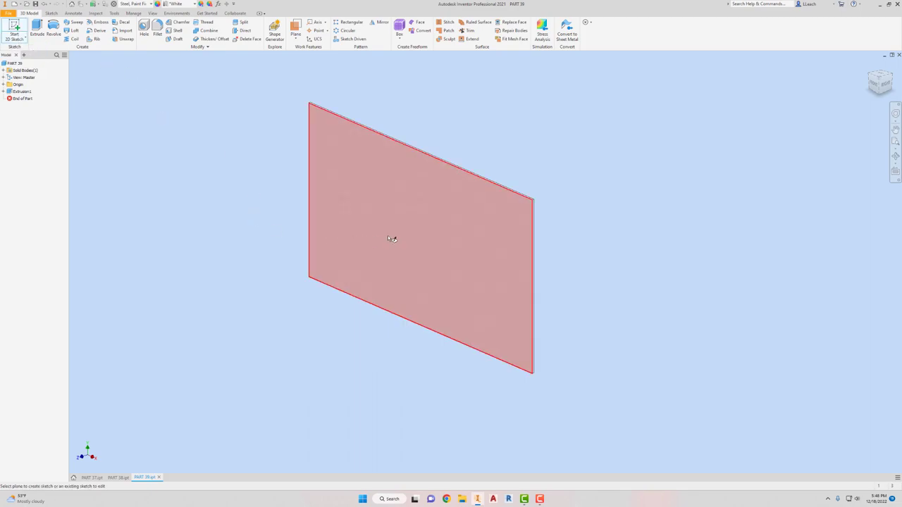
click(417, 231)
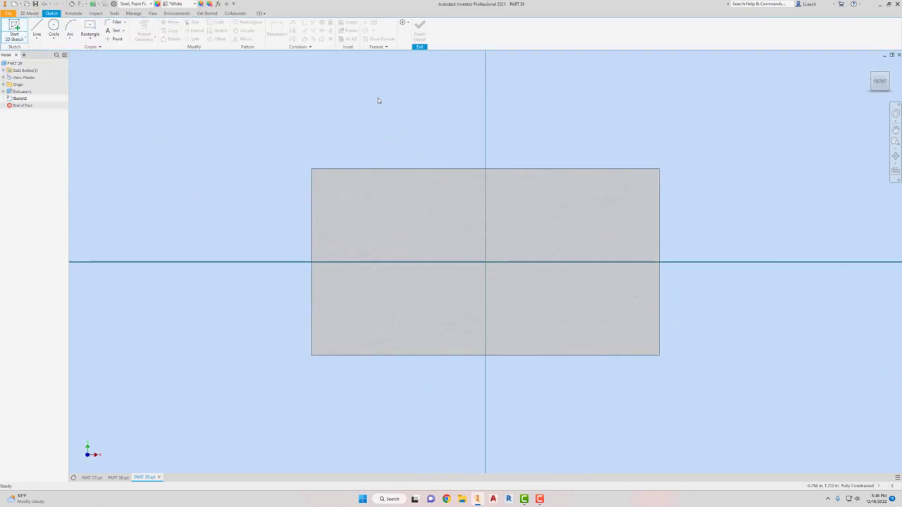
click(110, 31)
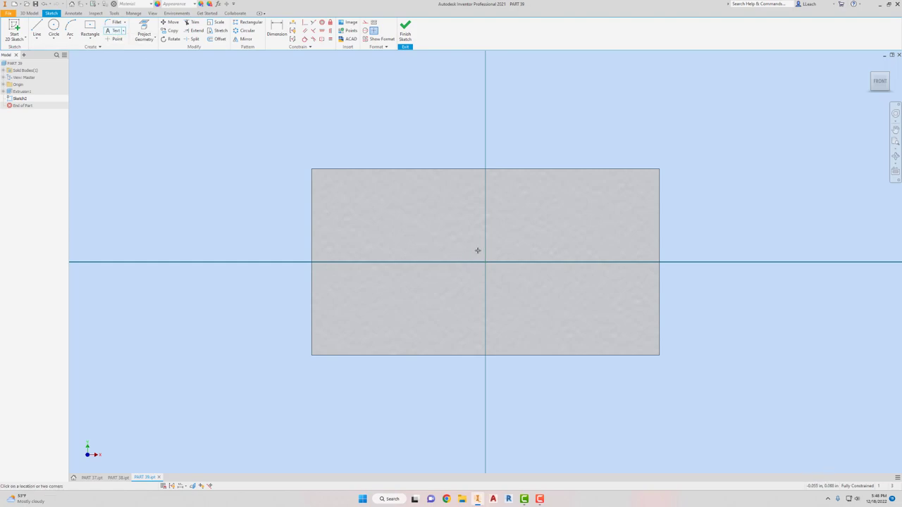
click(477, 250)
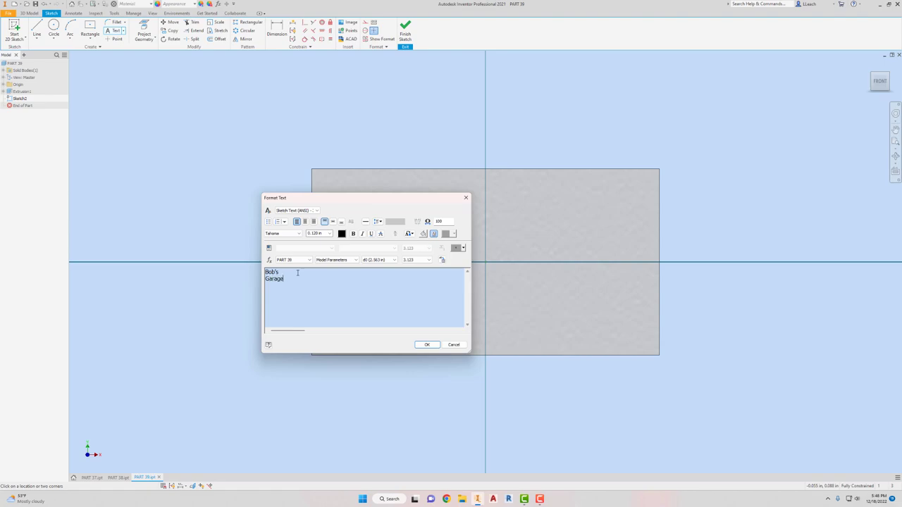
Center-justify the Bob's Garage text at 0.500 in height and place it
drag(284, 279, 265, 271)
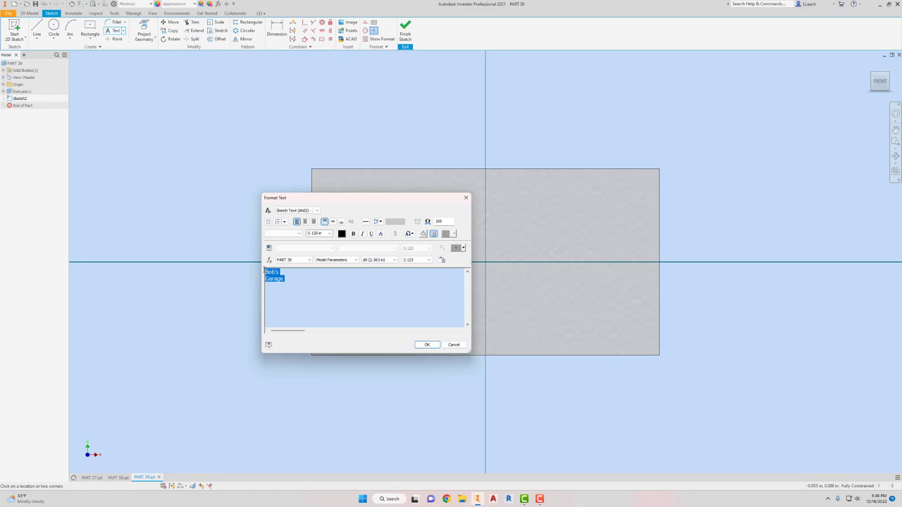
click(305, 222)
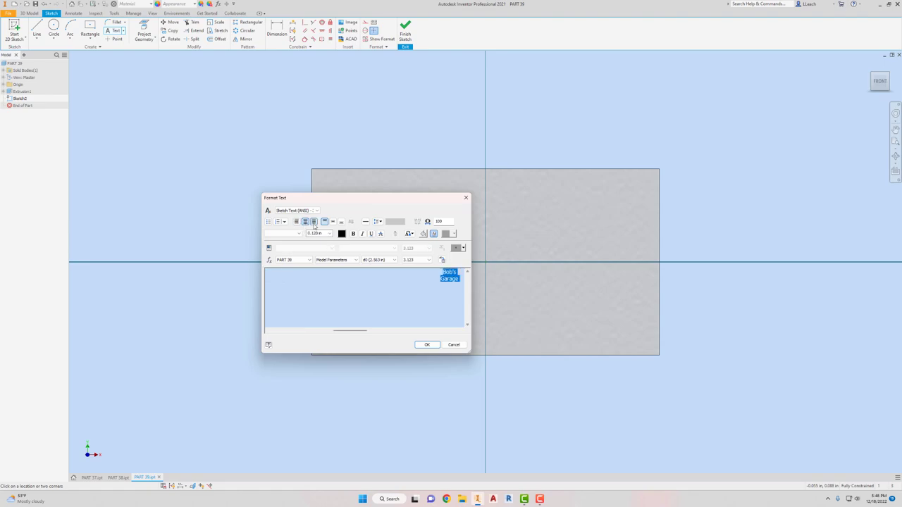
click(394, 260)
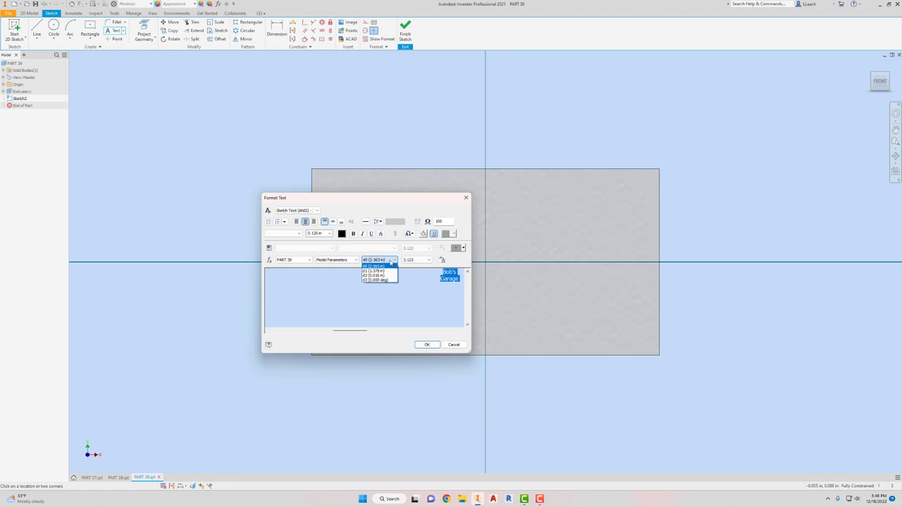
click(391, 264)
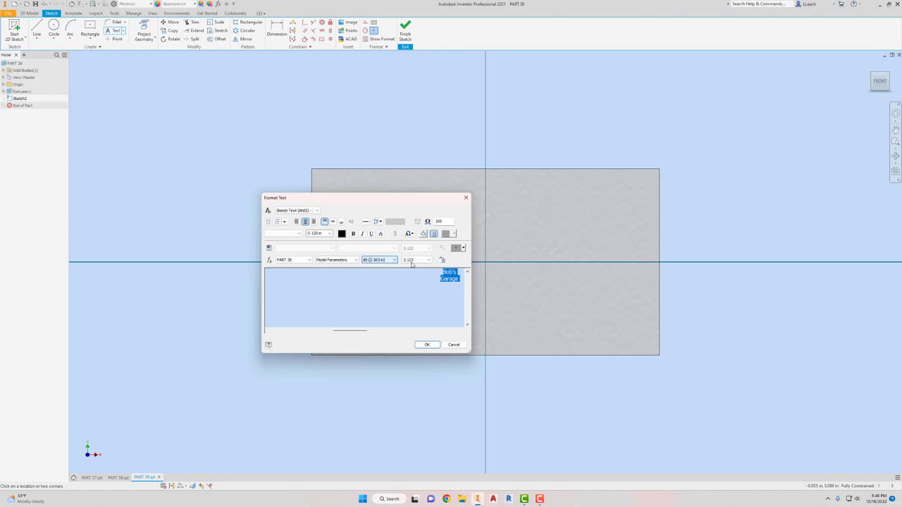
click(323, 234)
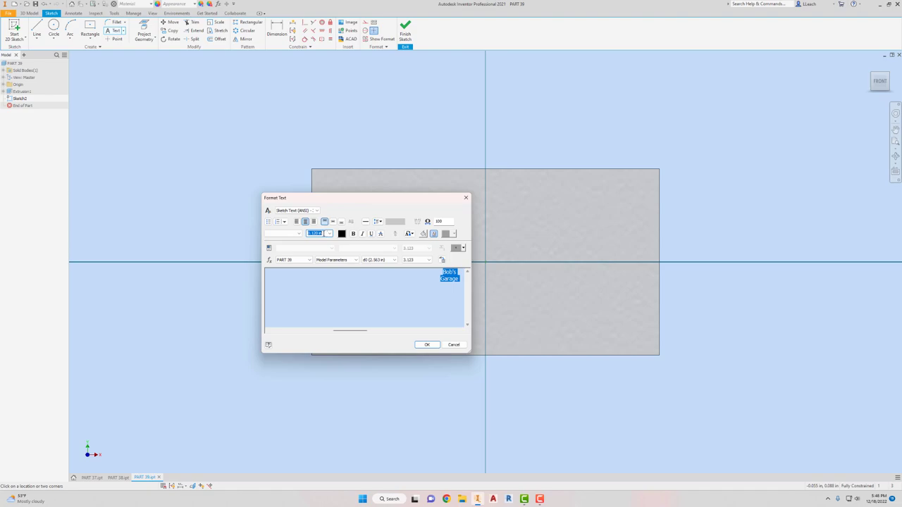
text(1)
key(Return)
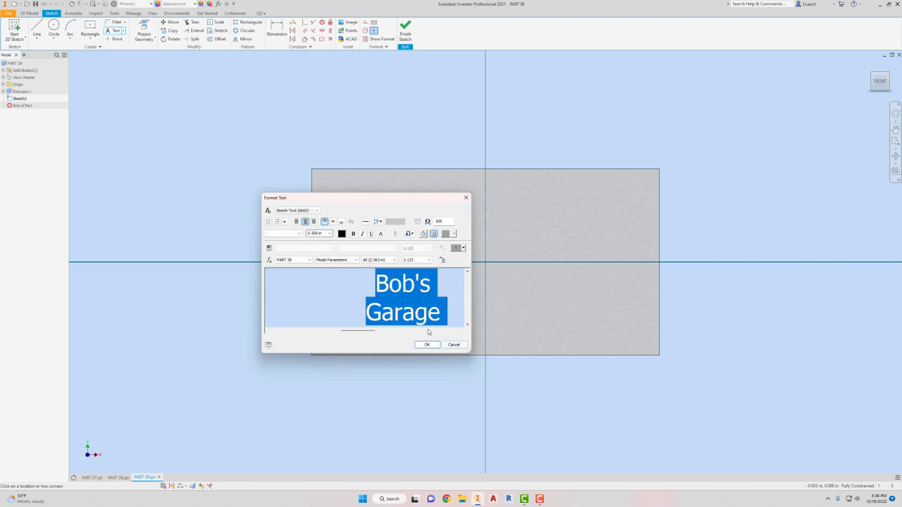
click(426, 345)
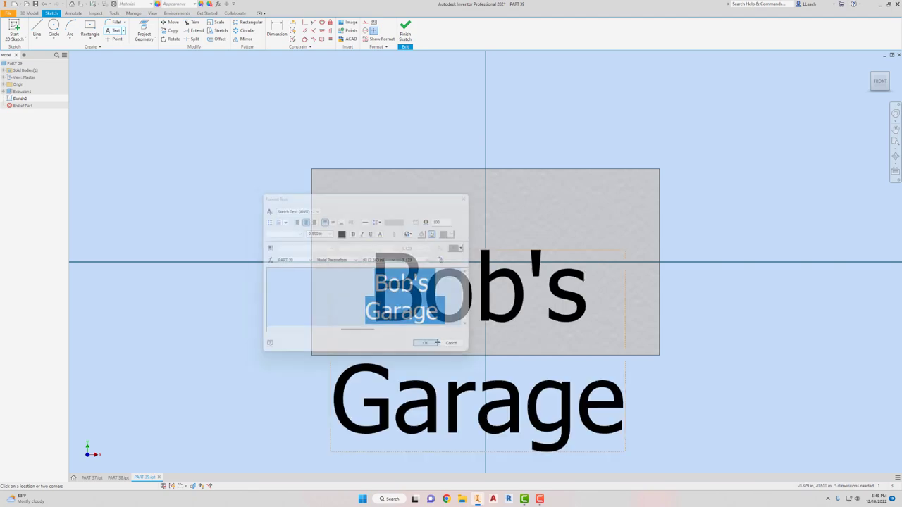
Dismiss the stray empty text box and move the Bob's Garage text onto the plate
click(487, 286)
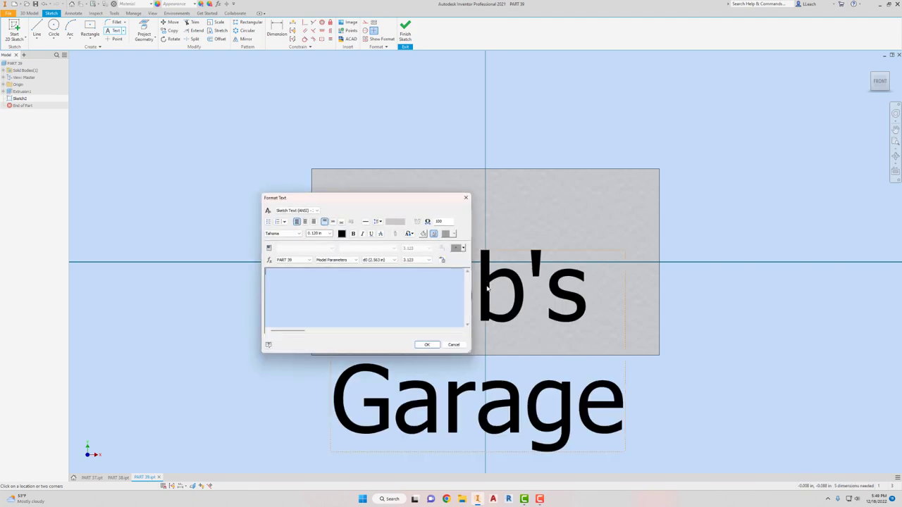
click(453, 344)
drag(475, 316, 491, 229)
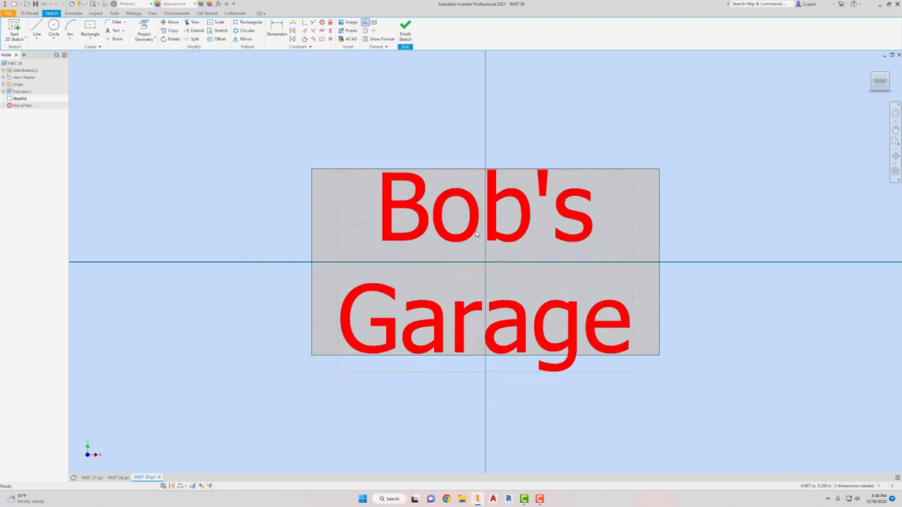
Resize the Bob's Garage text to .3 height and recentre it on the plate
double_click(476, 235)
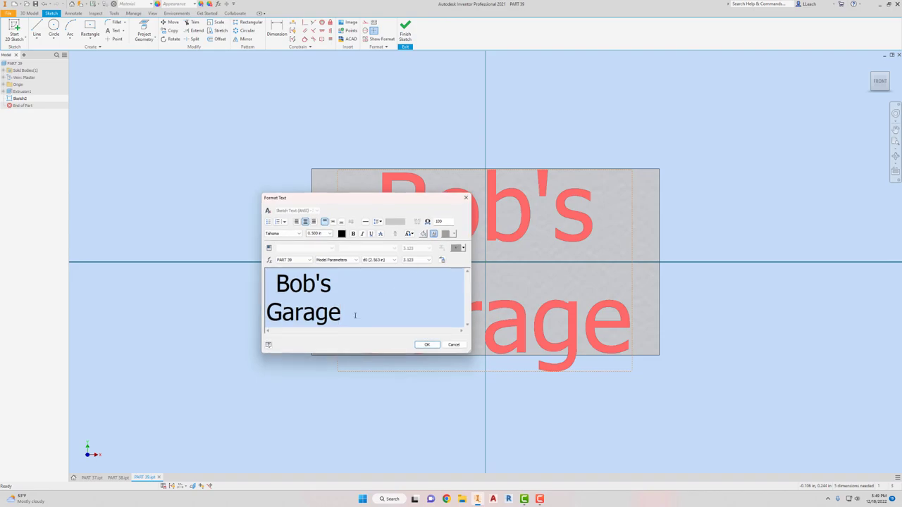
drag(354, 315, 260, 280)
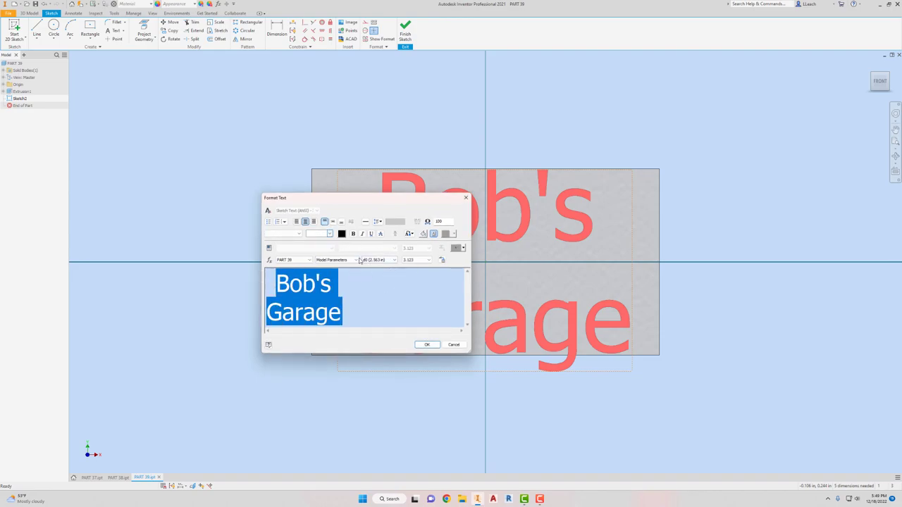
click(330, 234)
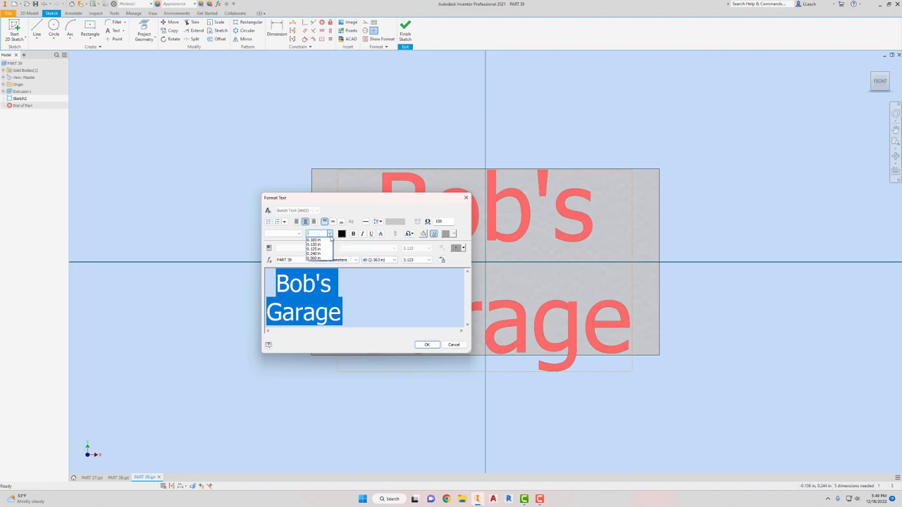
click(333, 244)
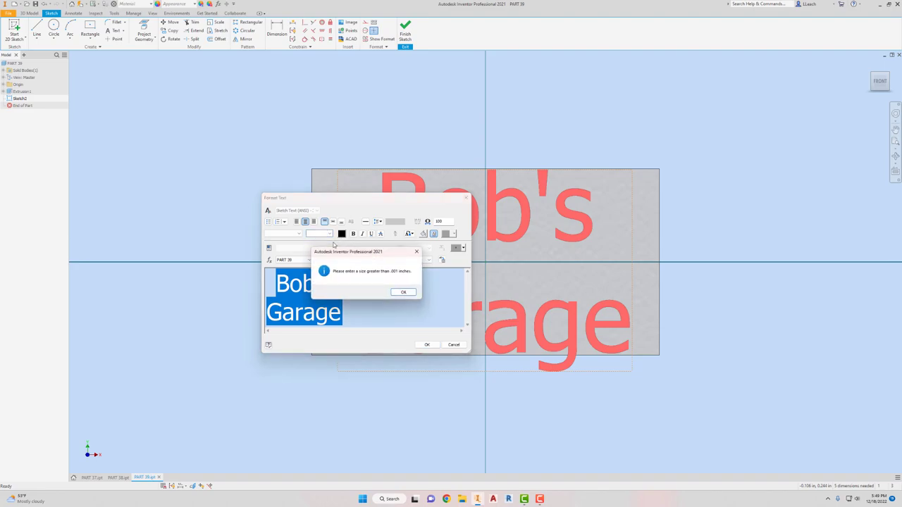
click(403, 292)
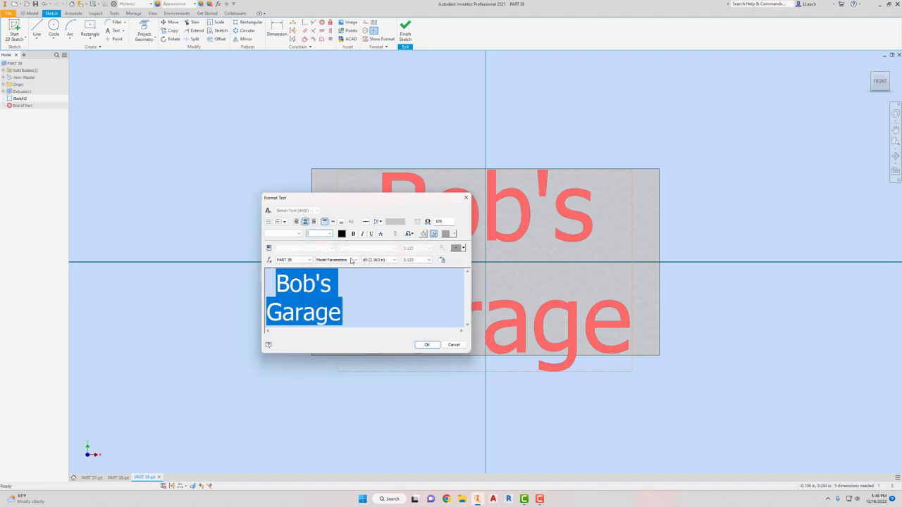
click(317, 233)
text(3)
key(BackSpace)
text(.3)
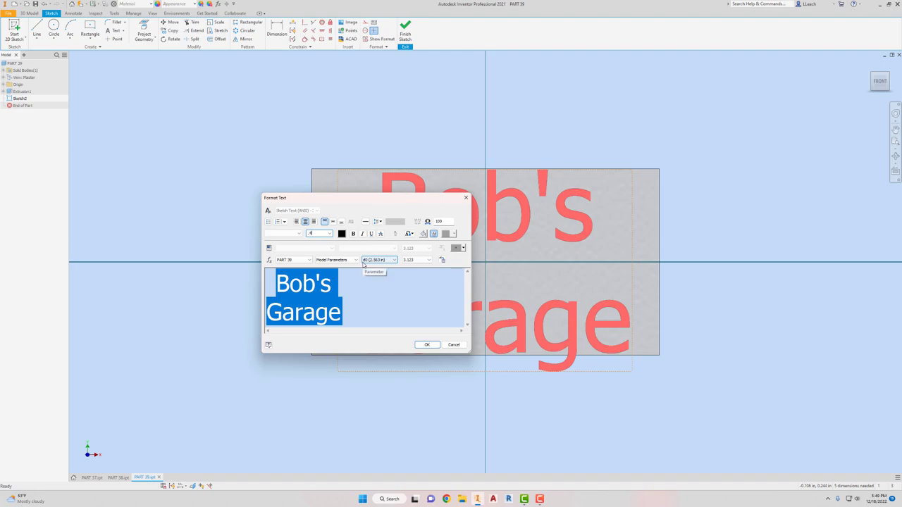
click(427, 344)
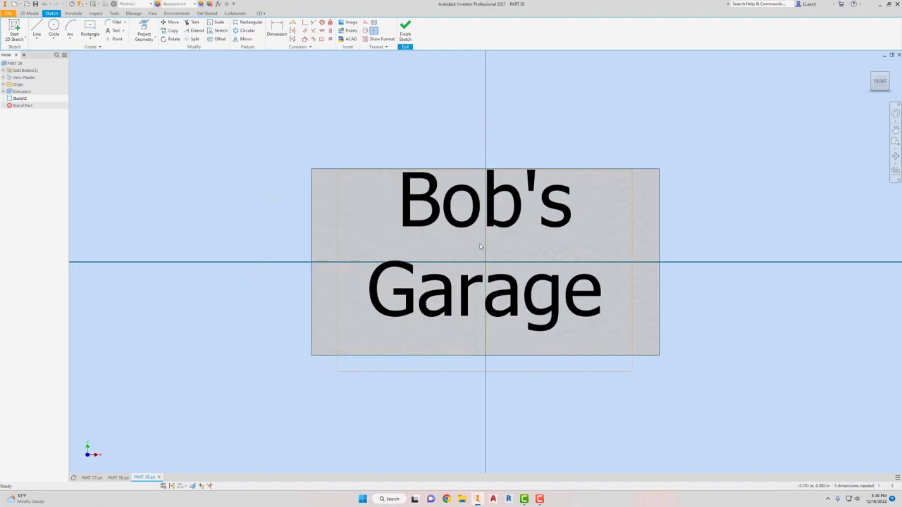
drag(496, 225, 501, 240)
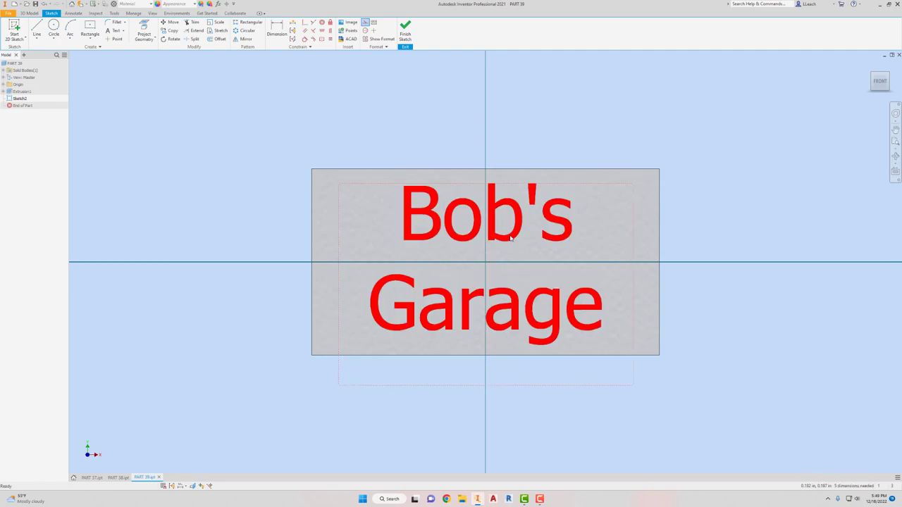
drag(506, 241, 505, 240)
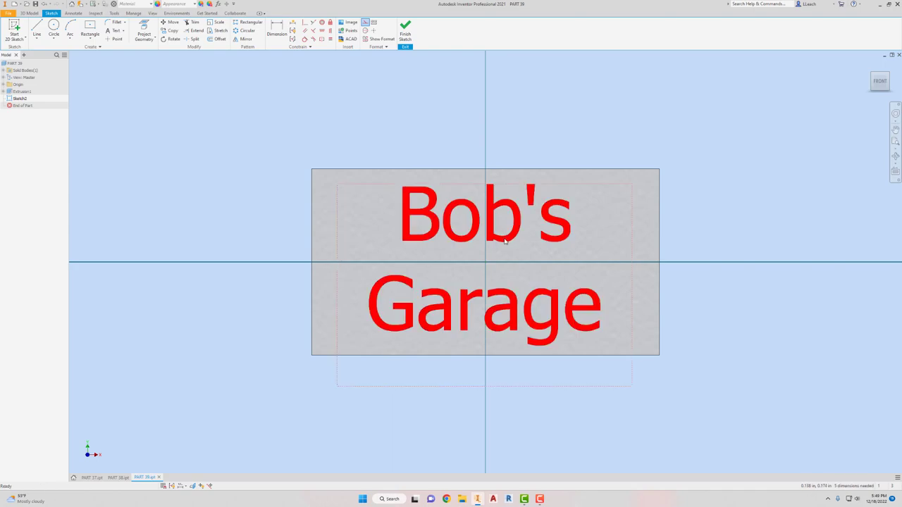
Extrude the Bob's Garage lettering 1/64 in outward, joined to the plate
click(406, 32)
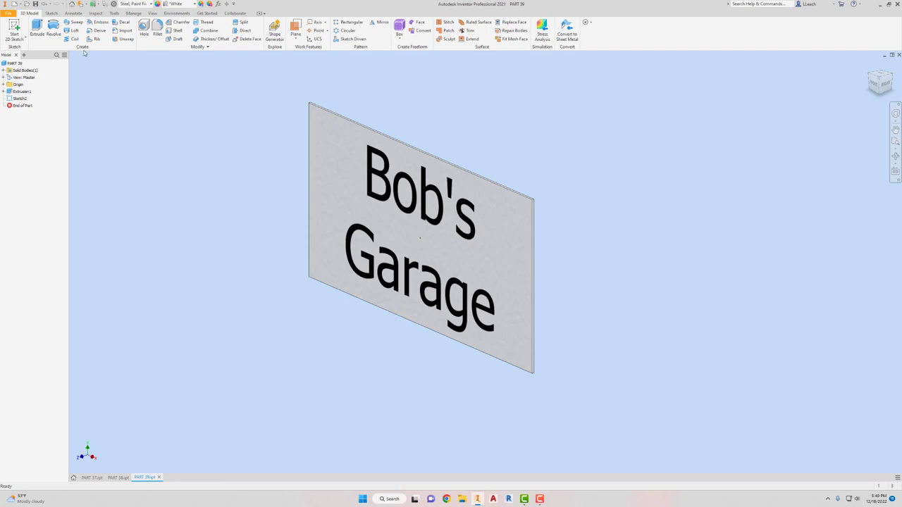
click(37, 30)
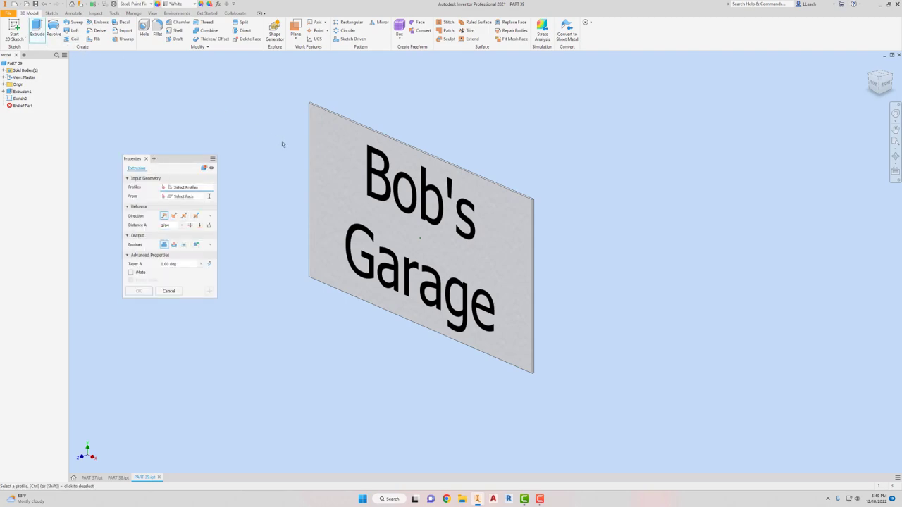
click(371, 174)
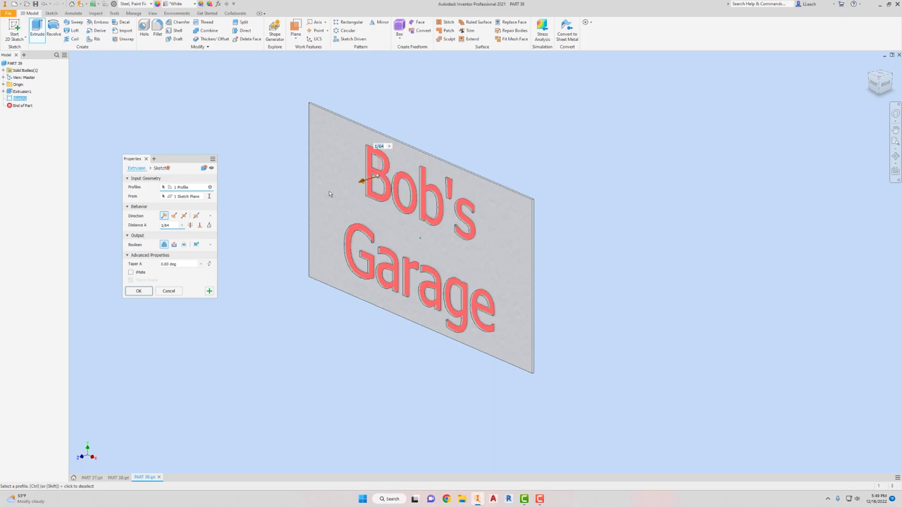
click(174, 244)
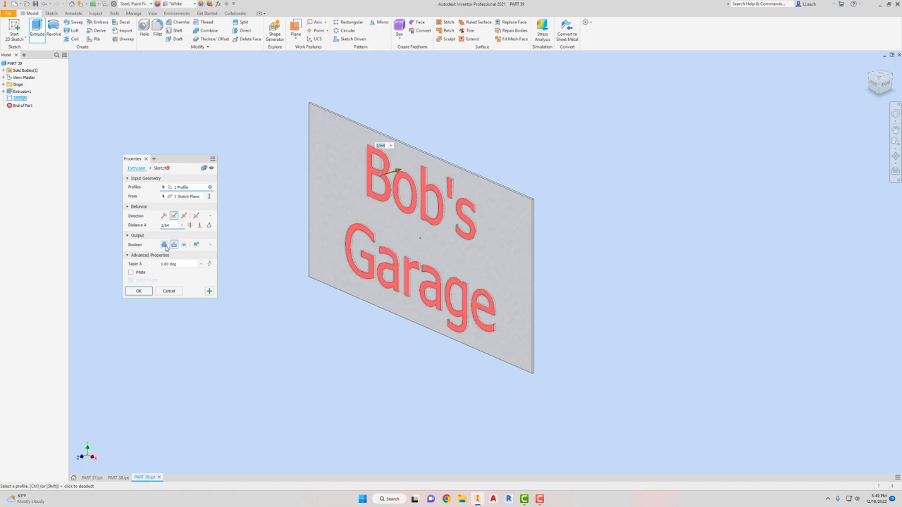
click(165, 245)
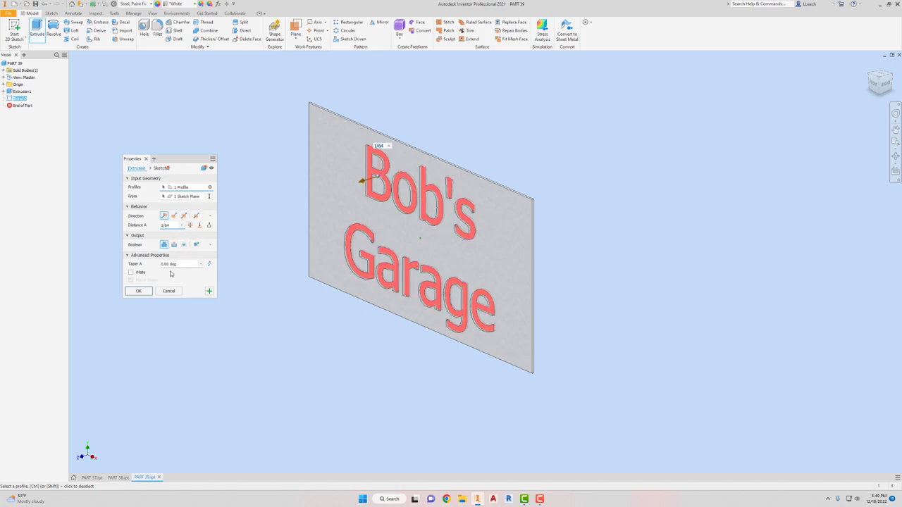
click(139, 290)
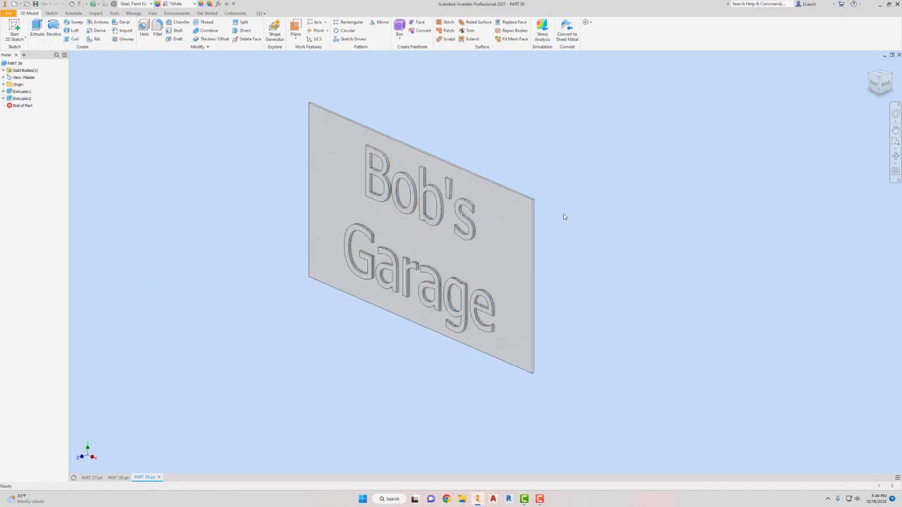
scroll(482, 241, up, 1)
scroll(482, 241, up, 1)
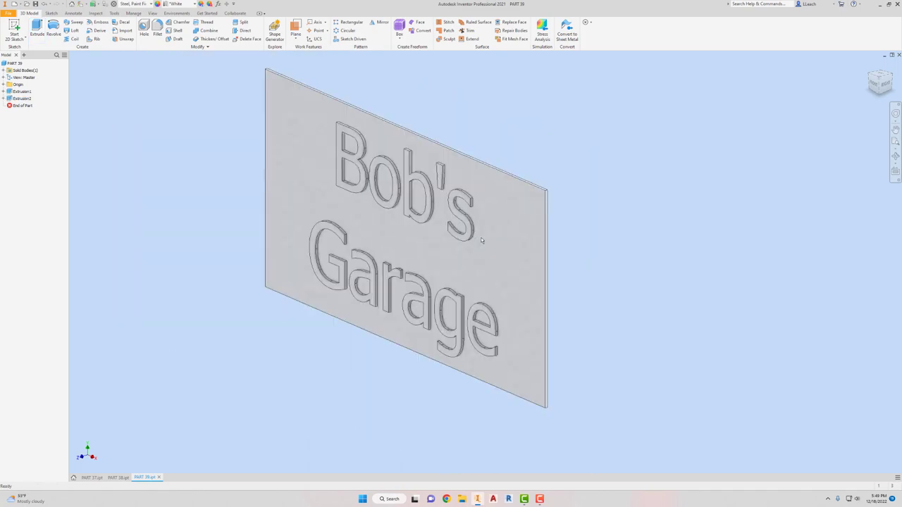
Select the raised 'Bob's Garage' letter extrusions and apply the Black appearance, keeping the plate white
click(483, 233)
drag(301, 76, 503, 396)
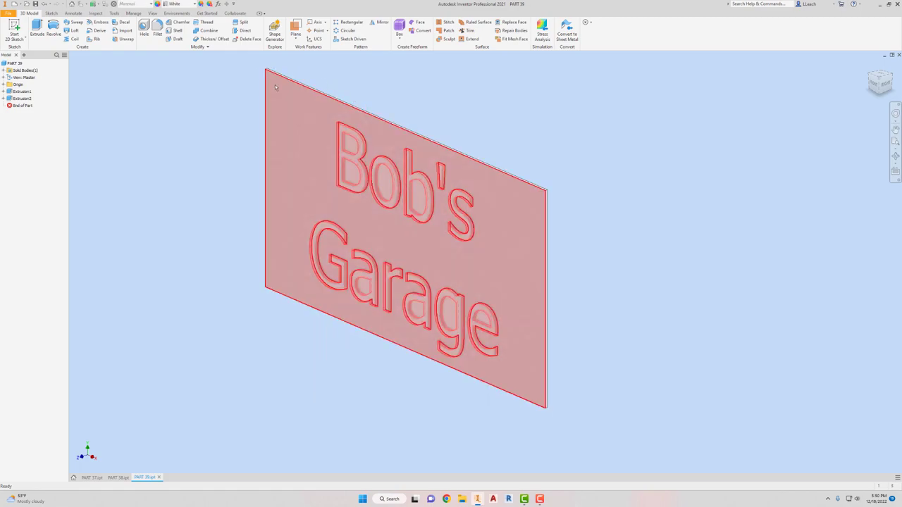
key(Escape)
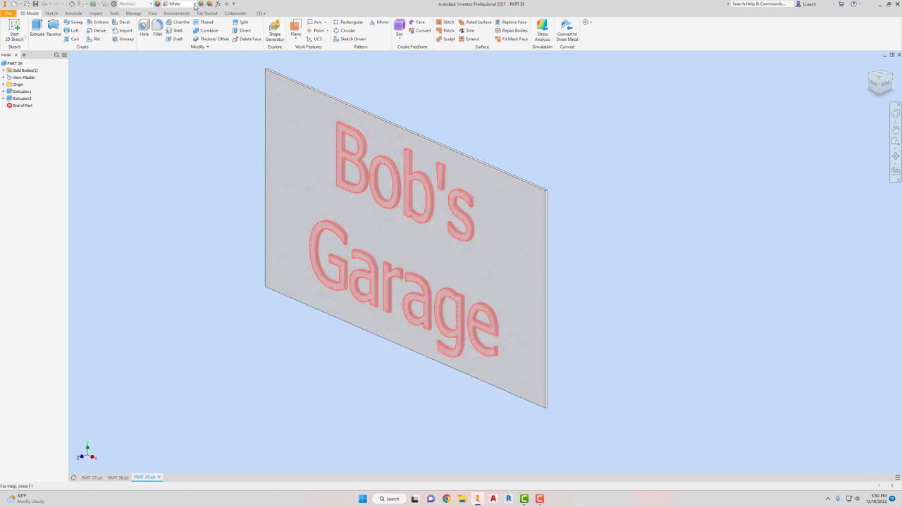
click(195, 5)
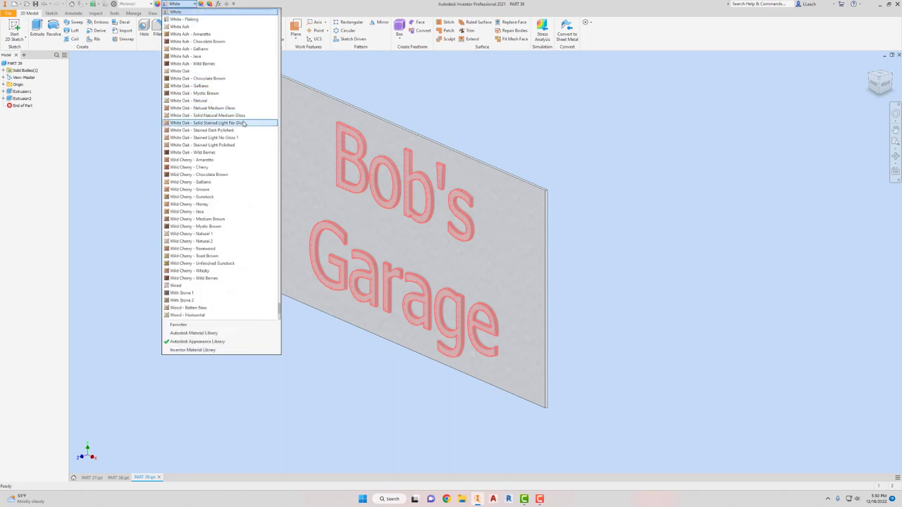
scroll(245, 112, up, 15)
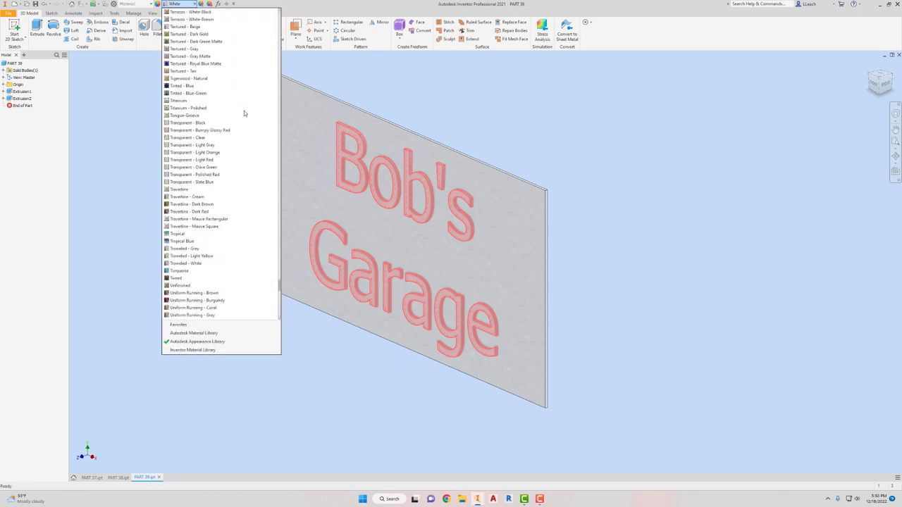
drag(279, 284, 278, 40)
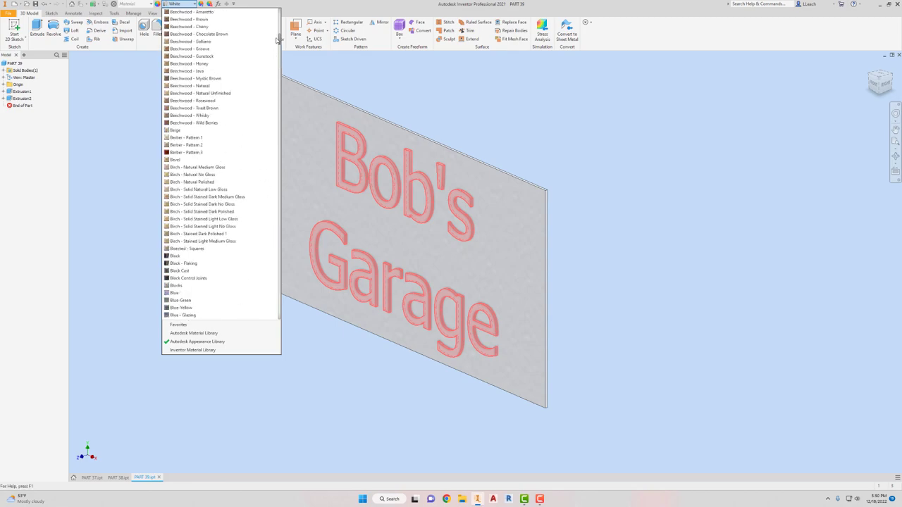
click(174, 256)
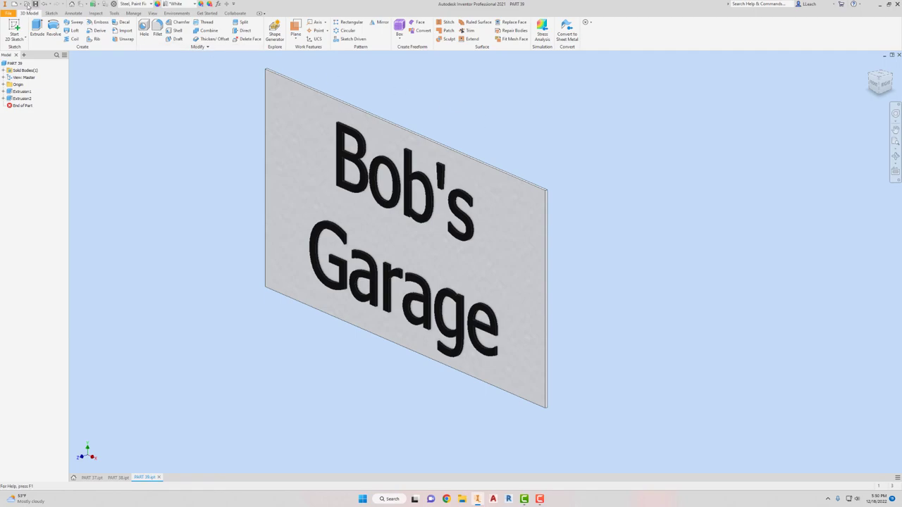
Save the finished PART 39 sign with File > Save
click(9, 15)
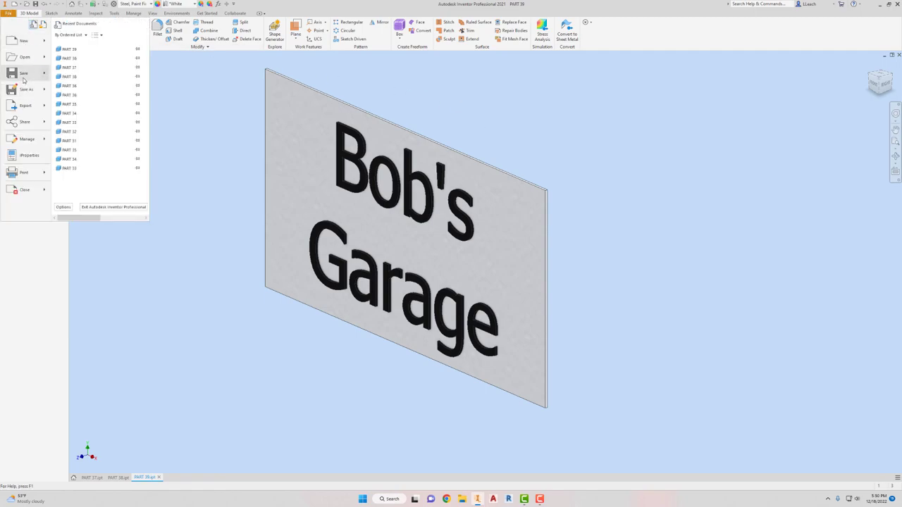
click(249, 120)
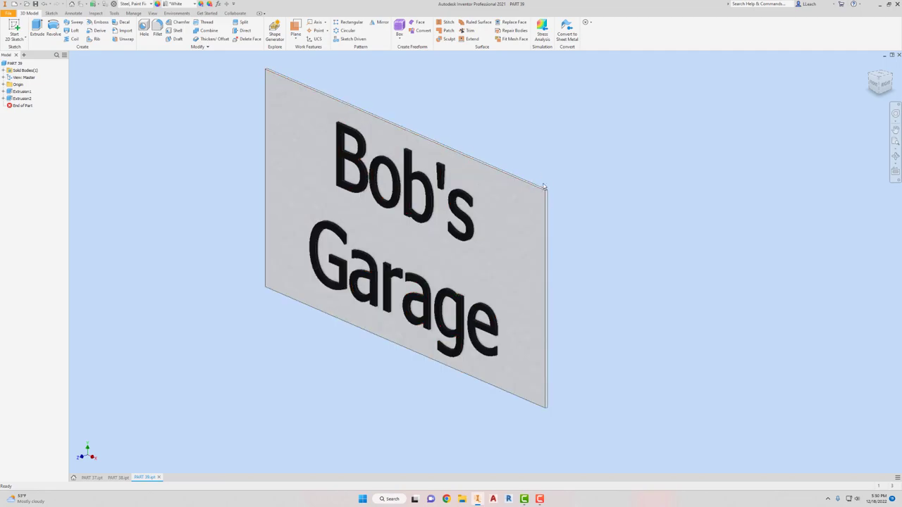
scroll(542, 181, up, 5)
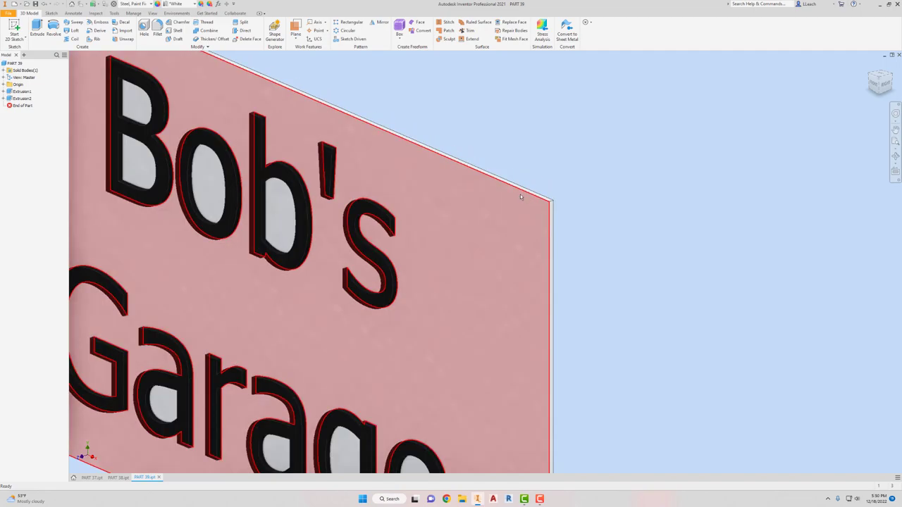
scroll(504, 191, down, 5)
scroll(504, 190, up, 3)
scroll(504, 190, down, 2)
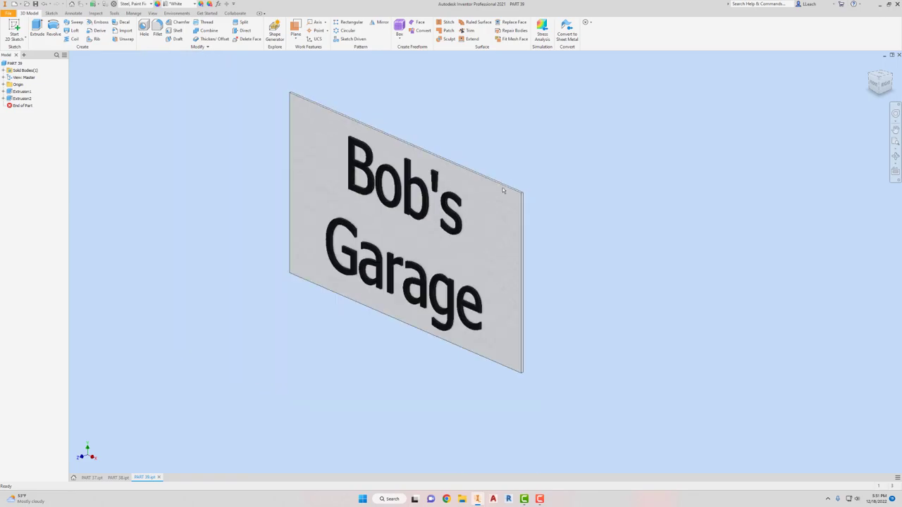
scroll(503, 190, up, 3)
scroll(503, 190, down, 2)
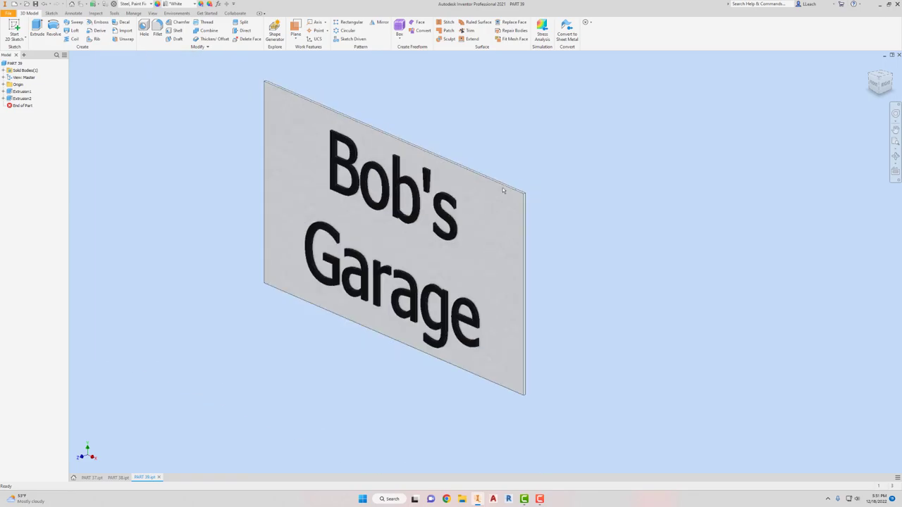